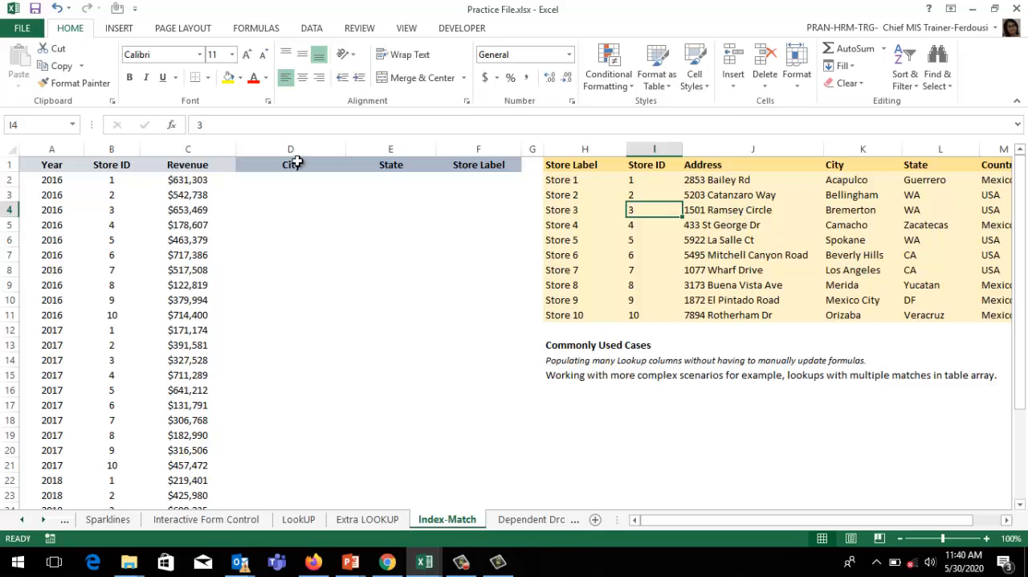
Step: Start an INDEX formula in cell D2 under City with the absolute store table range $H$2:$M$11 as its array
{"action": "left_click", "coordinate": [271, 178]}
{"action": "type", "text": "="}
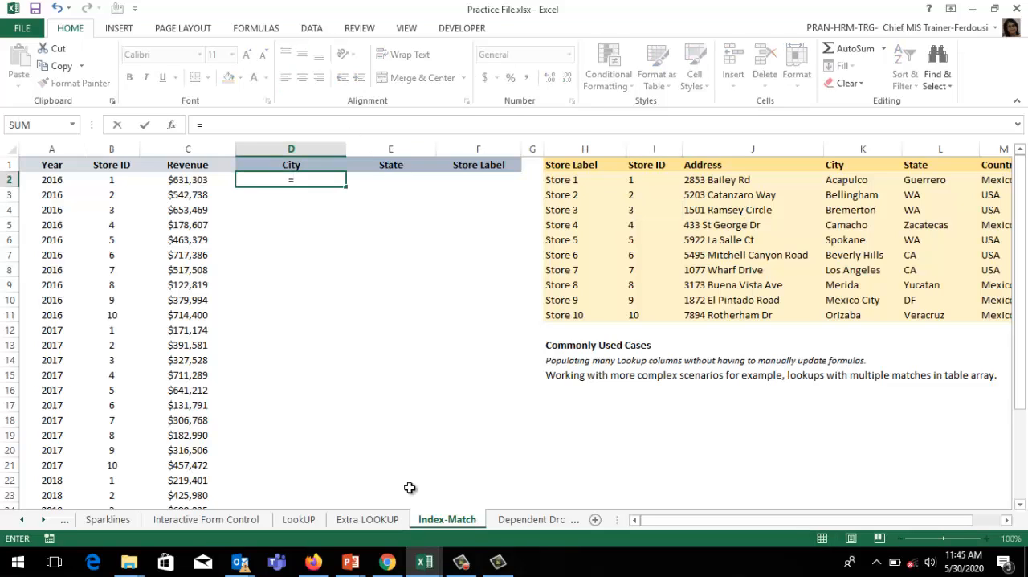
{"action": "type", "text": "inde"}
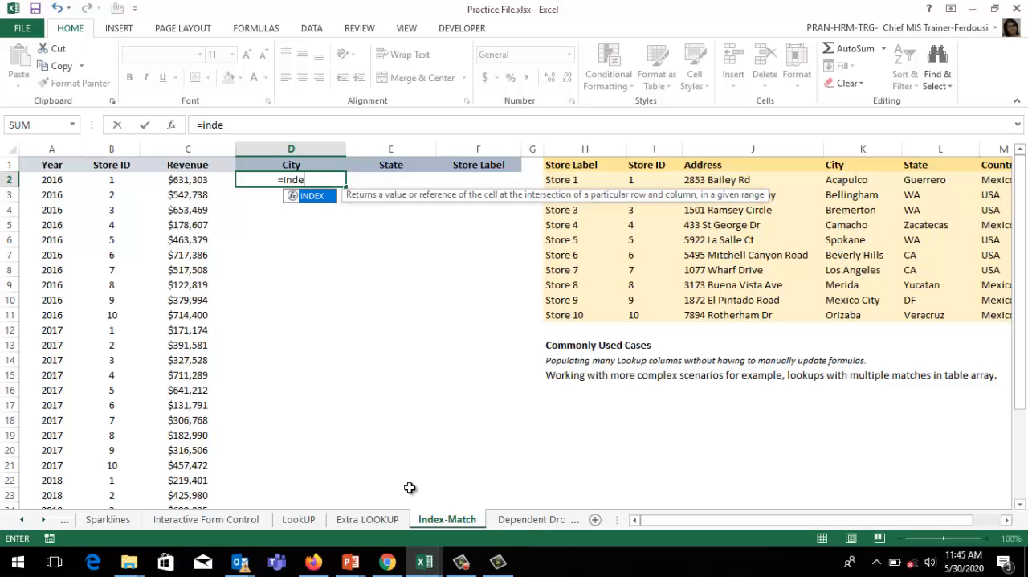
{"action": "key", "text": "Tab"}
{"action": "left_click_drag", "start_coordinate": [562, 178], "coordinate": [918, 315]}
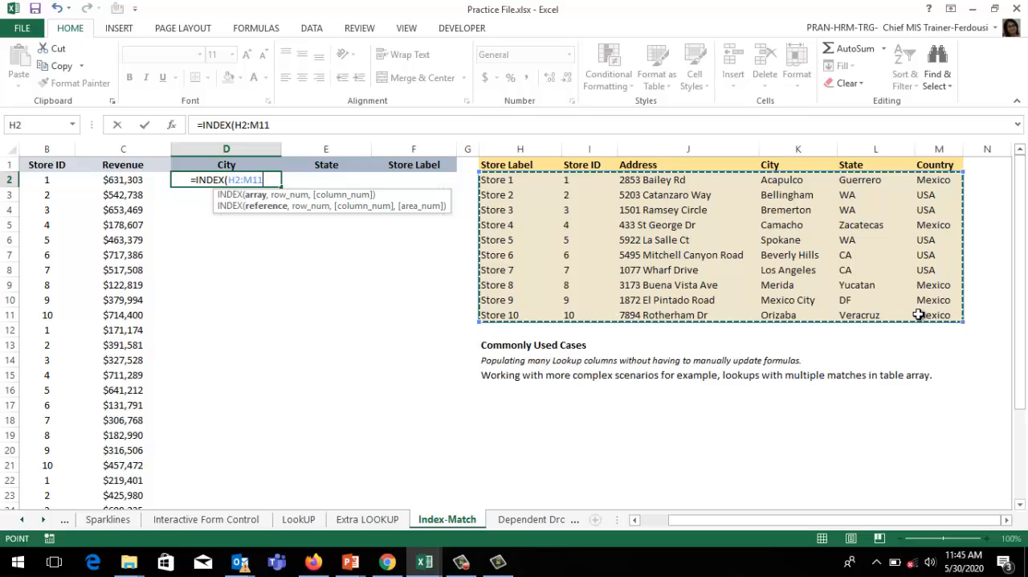
{"action": "key", "text": "F4"}
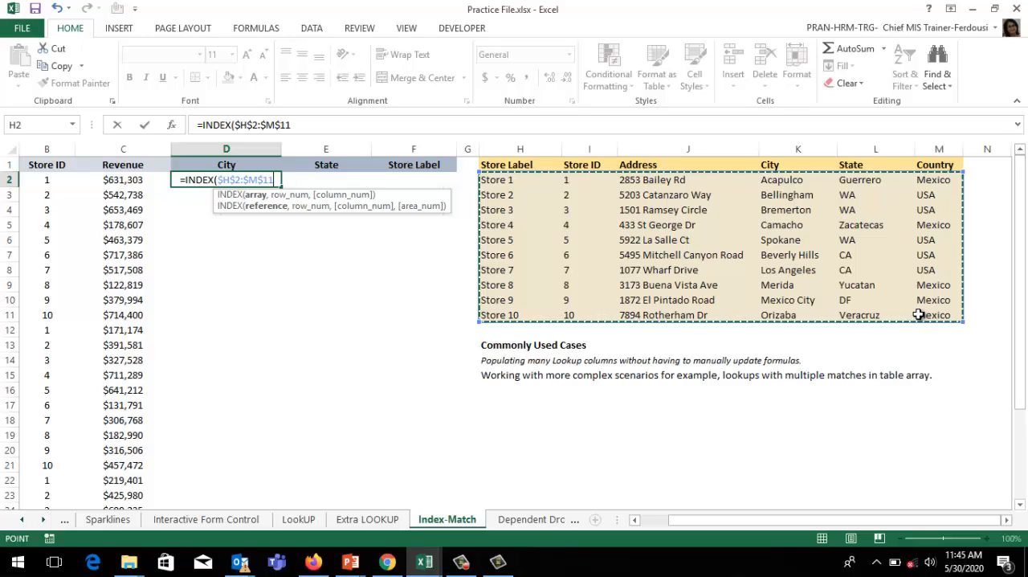
{"action": "type", "text": ","}
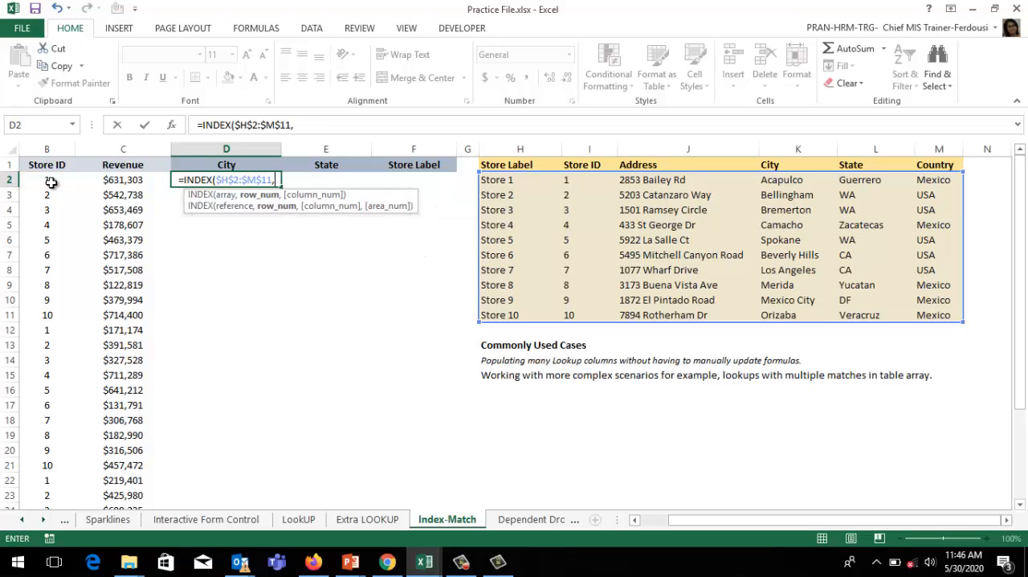
Step: Nest a MATCH function as the row number, with the column-locked Store ID cell $B2 as its lookup value
{"action": "type", "text": "mat"}
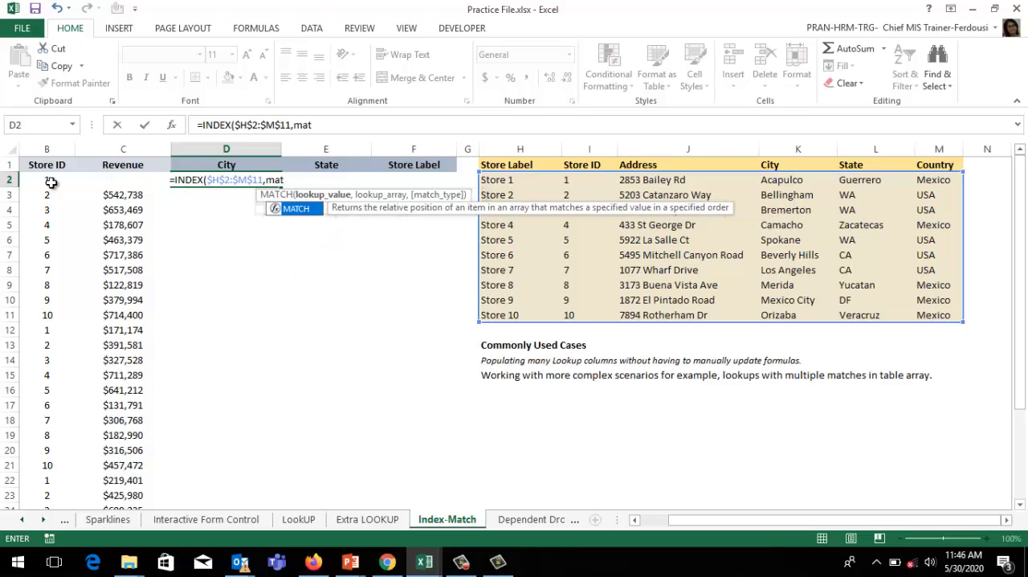
{"action": "key", "text": "Tab"}
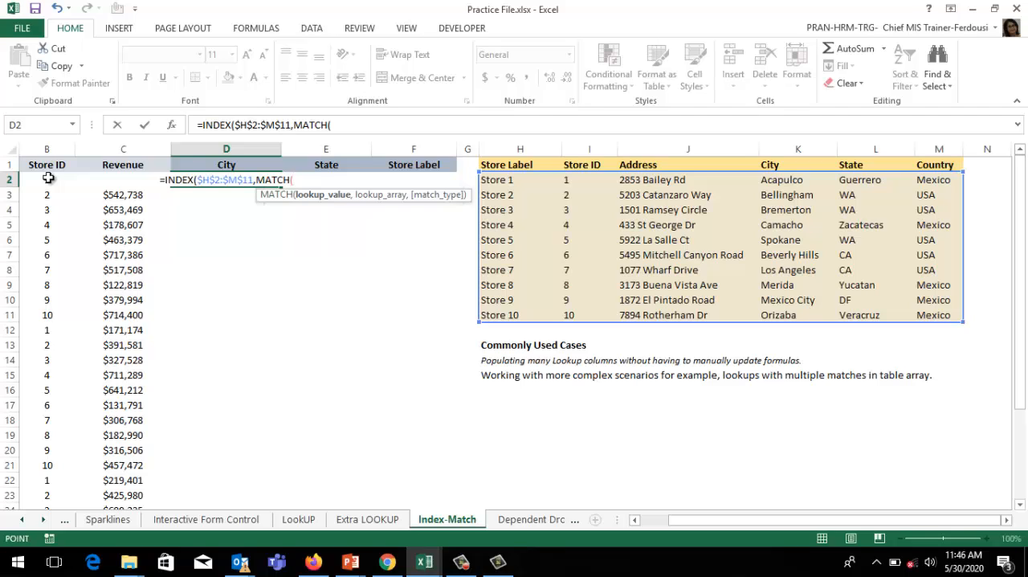
{"action": "left_click", "coordinate": [49, 177]}
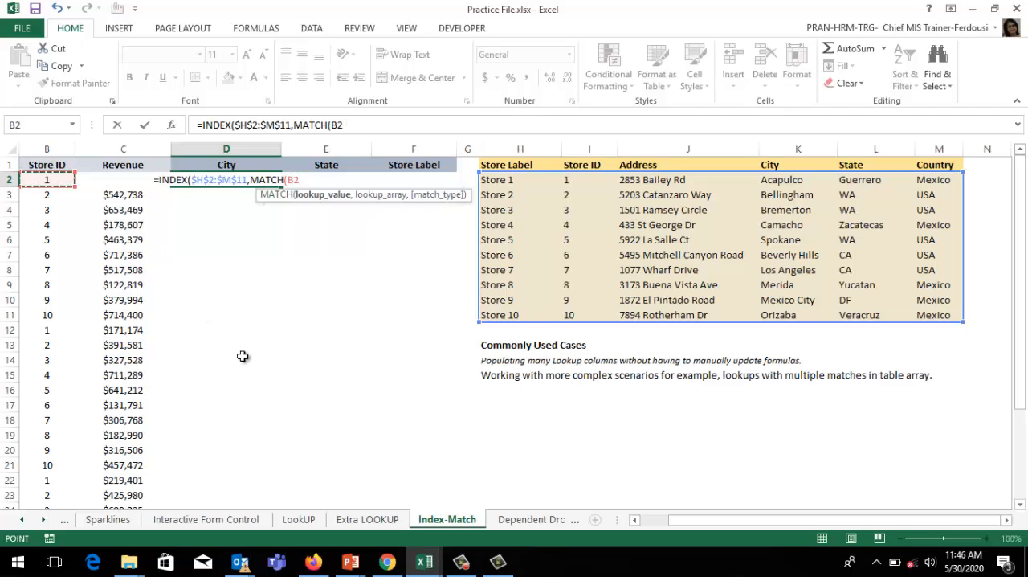
{"action": "key", "text": "F4"}
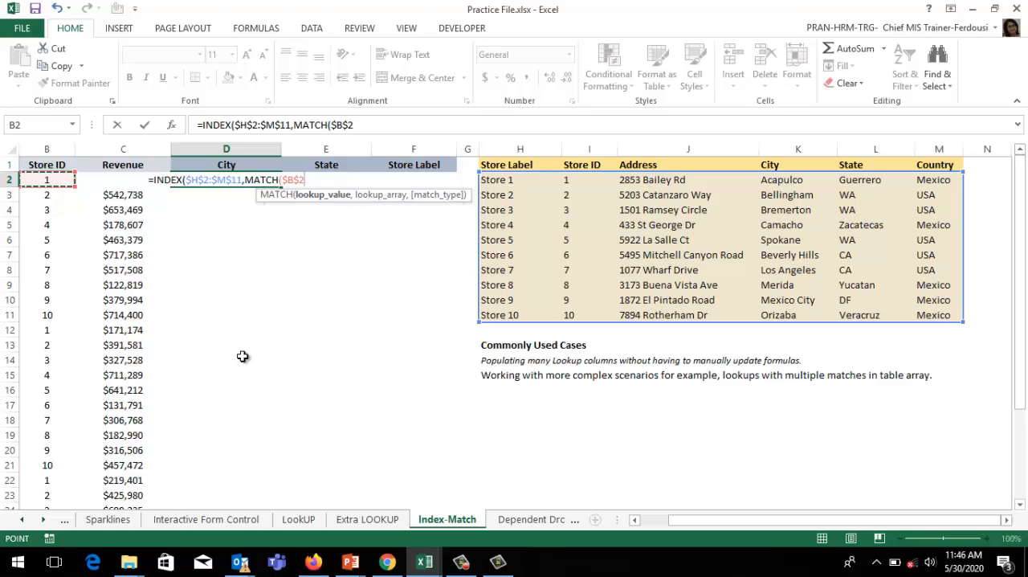
{"action": "key", "text": "F4"}
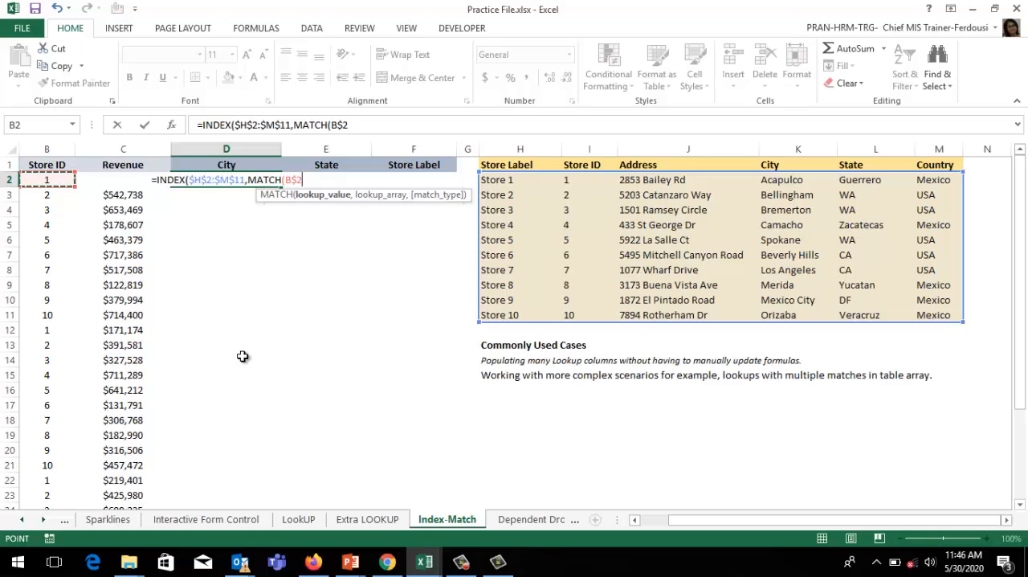
{"action": "key", "text": "F4"}
{"action": "type", "text": ","}
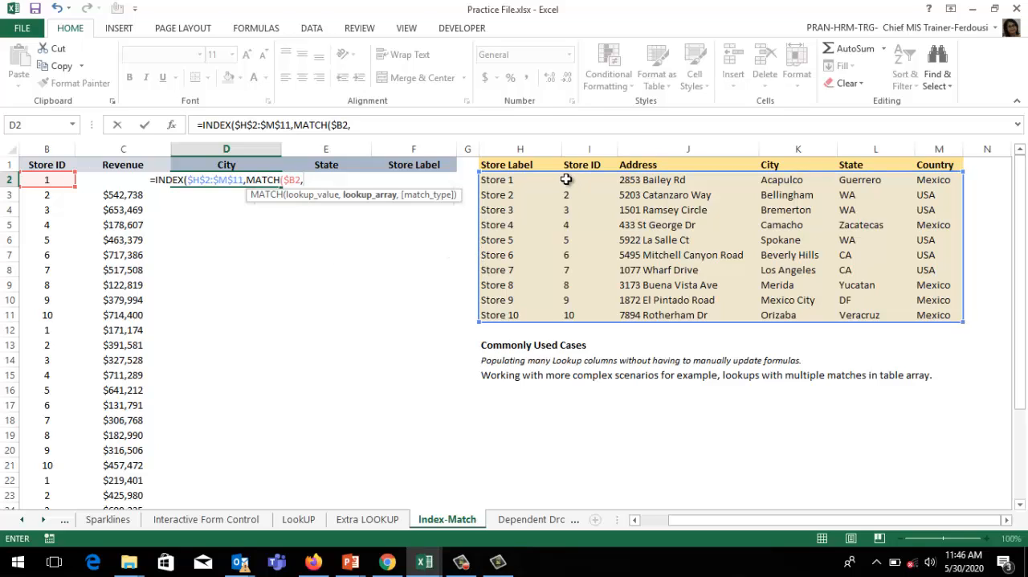
Step: Complete the row MATCH with the absolute Store ID range $I$2:$I$11 and match type 0 (Exact match)
{"action": "left_click_drag", "start_coordinate": [572, 181], "coordinate": [568, 308]}
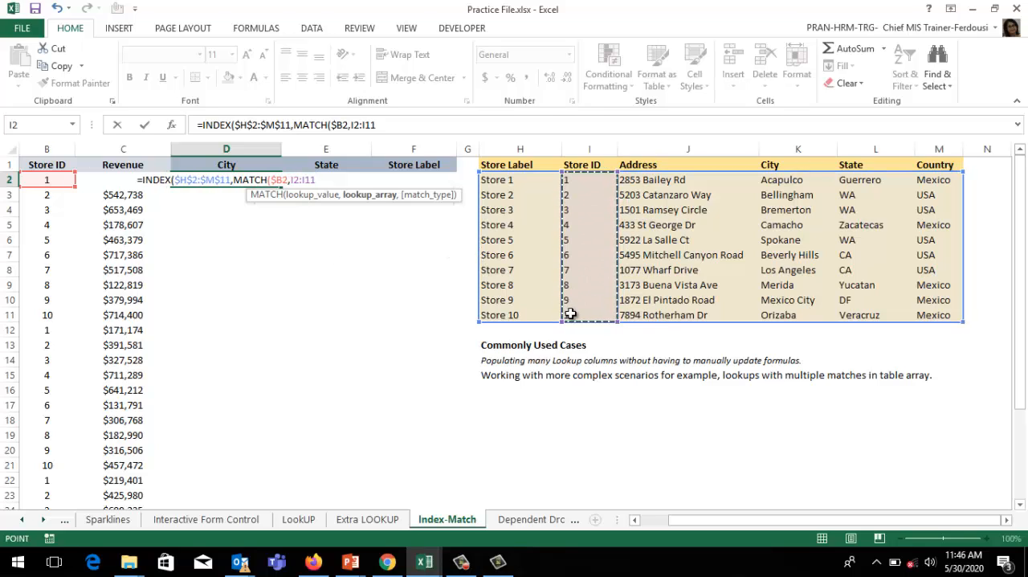
{"action": "key", "text": "F4"}
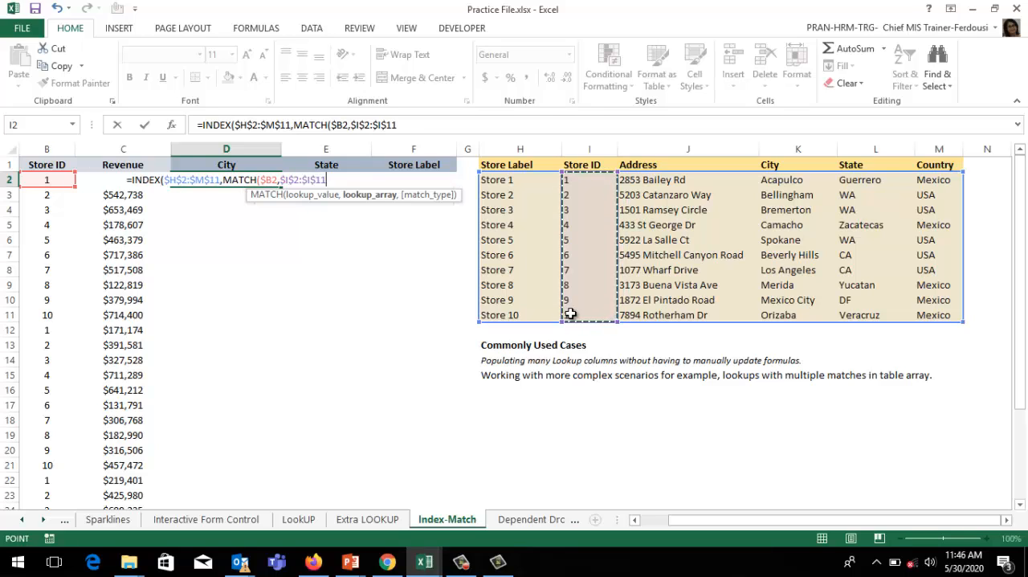
{"action": "type", "text": ","}
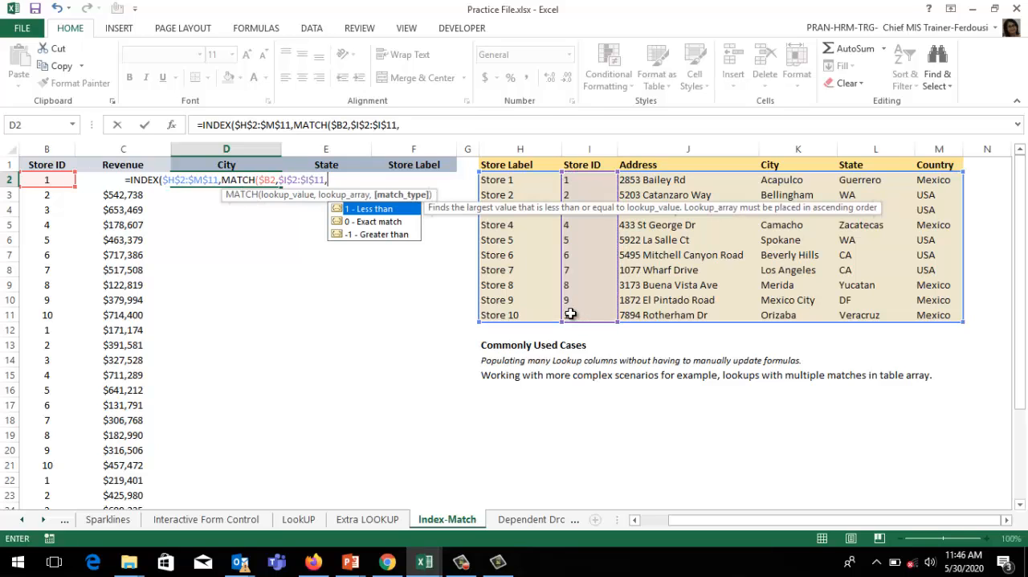
{"action": "key", "text": "Down"}
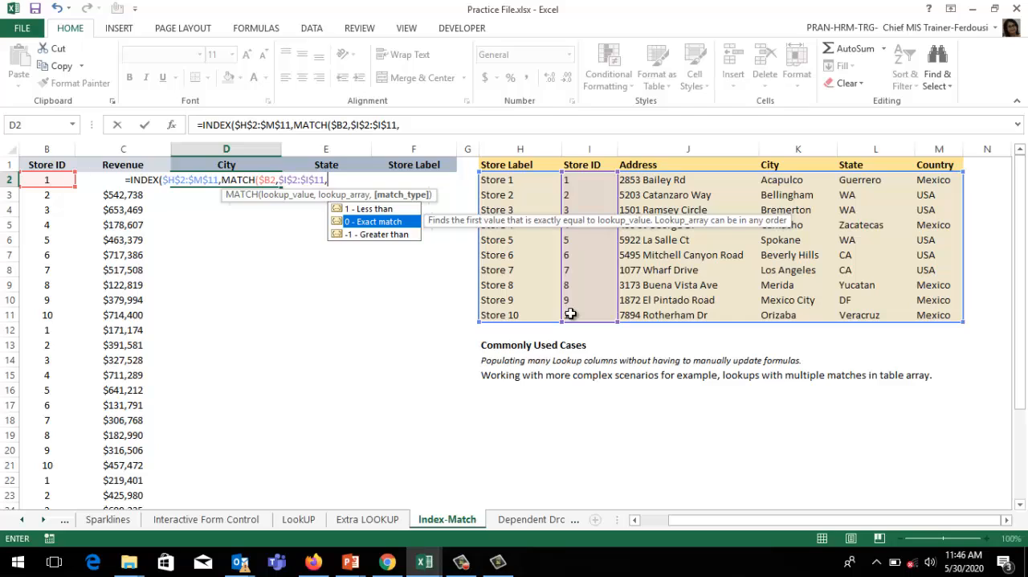
{"action": "key", "text": "Tab"}
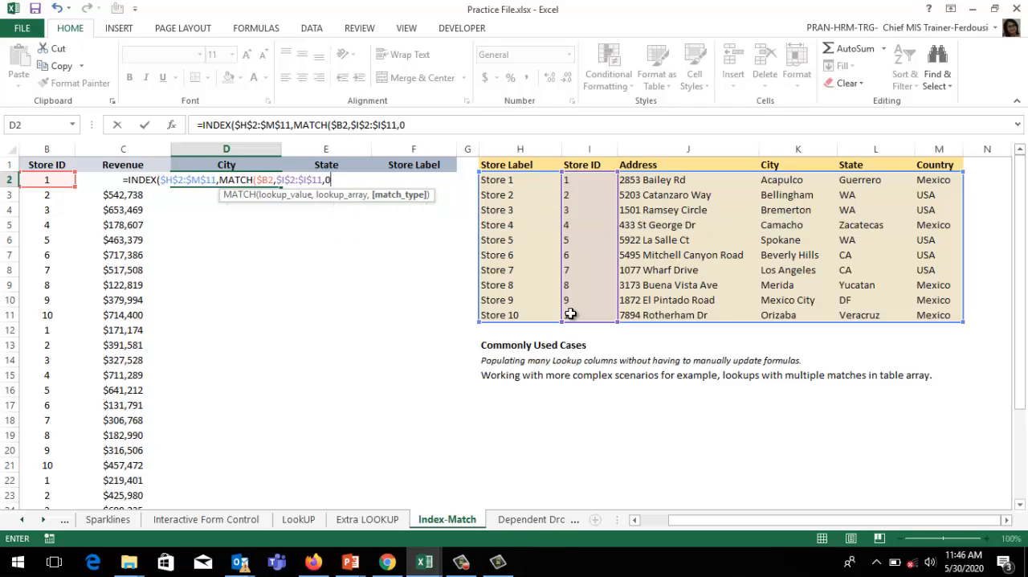
{"action": "type", "text": ")"}
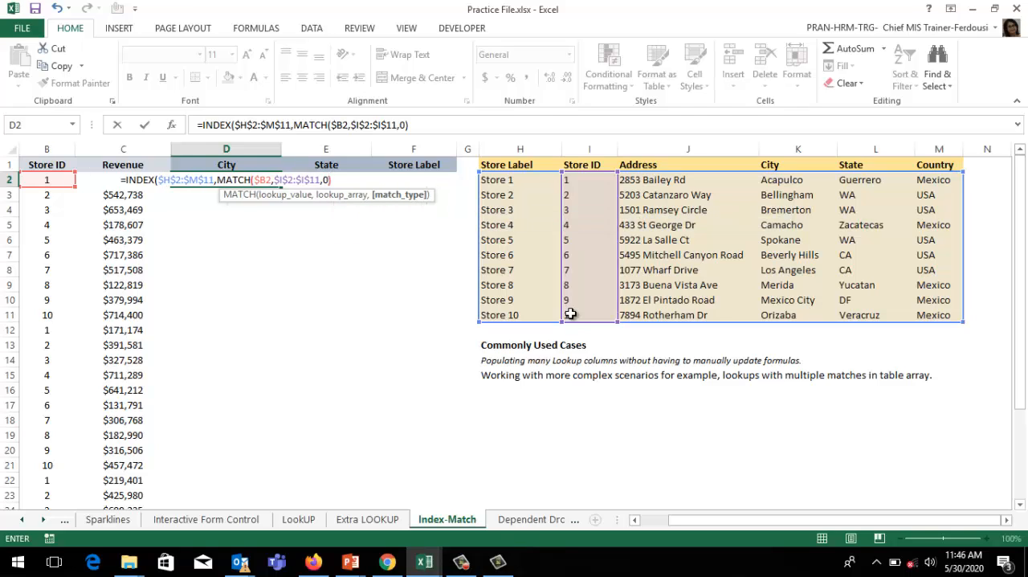
{"action": "type", "text": ","}
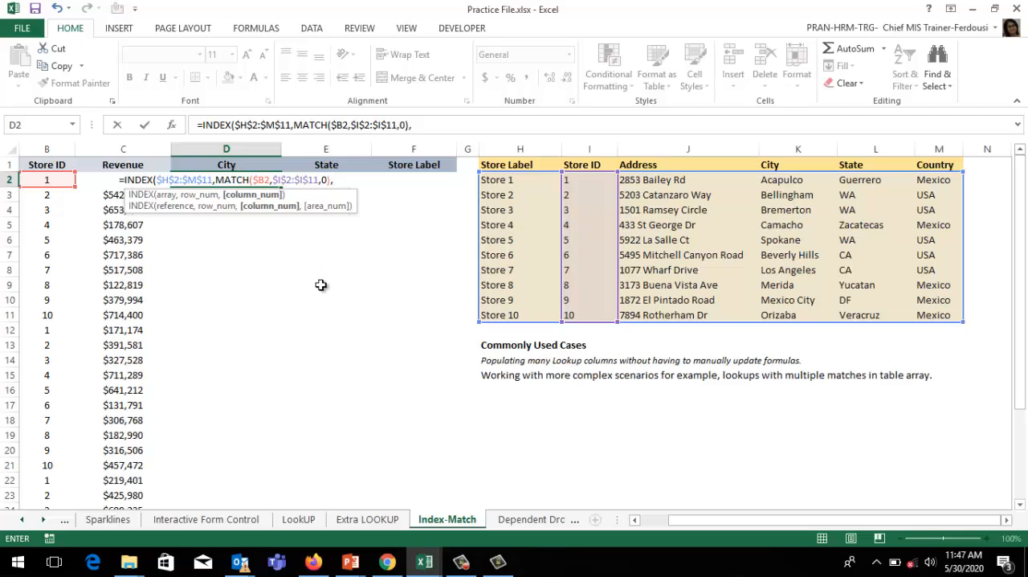
Step: Nest a second MATCH as the column number, with the row-locked City header D$1 as its lookup value
{"action": "type", "text": "matc"}
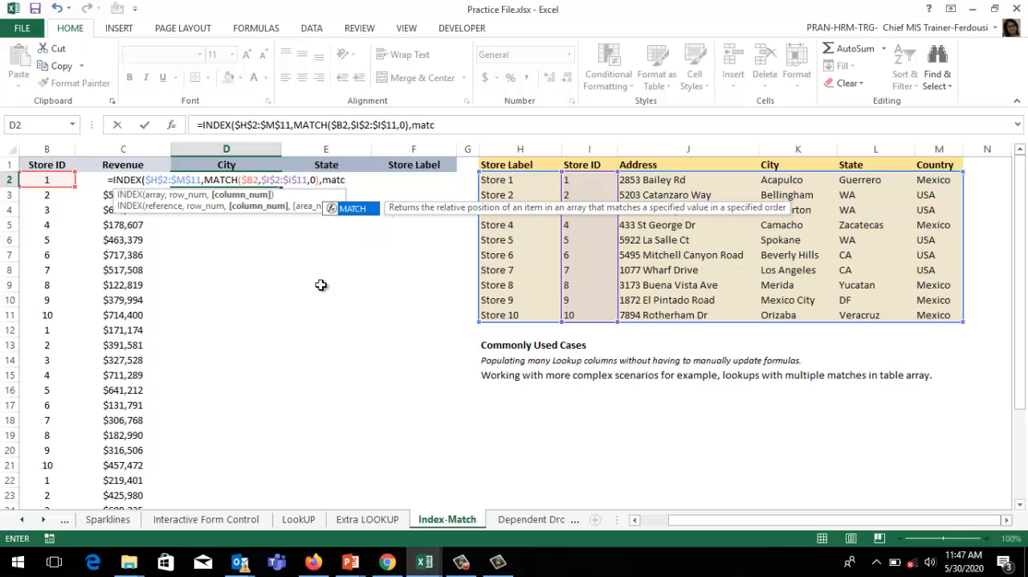
{"action": "key", "text": "Tab"}
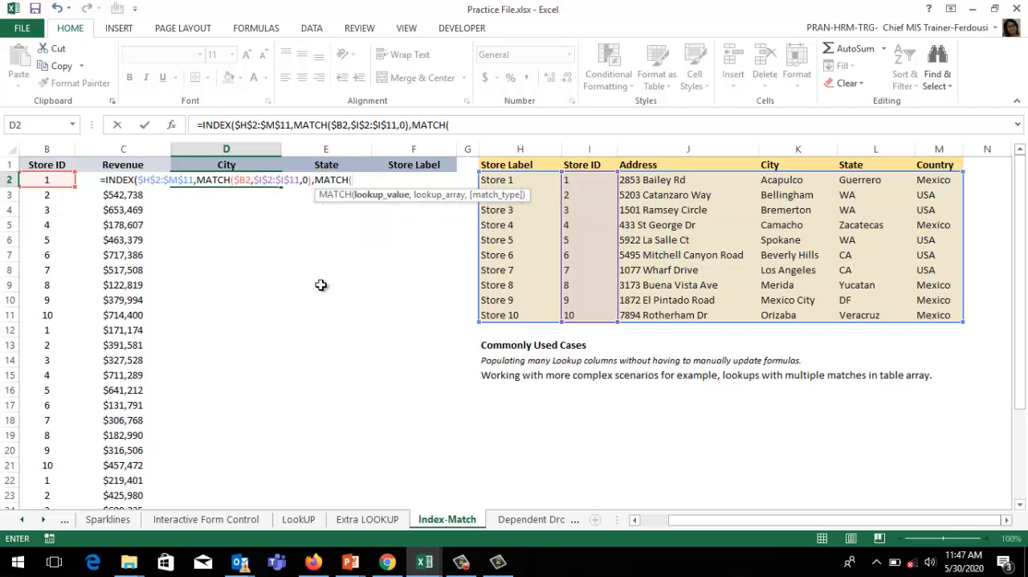
{"action": "left_click", "coordinate": [232, 164]}
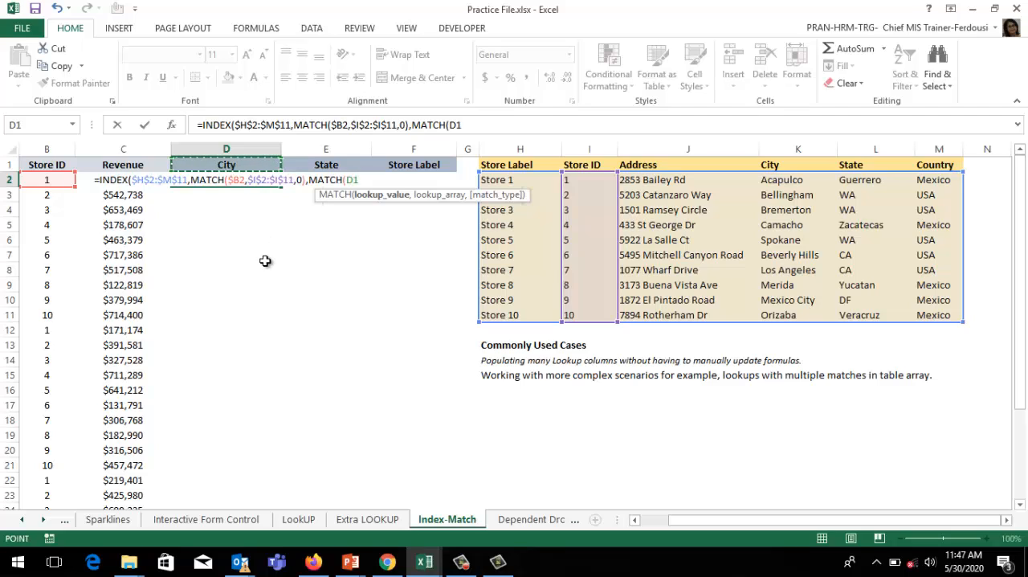
{"action": "key", "text": "F4"}
{"action": "key", "text": "F4"}
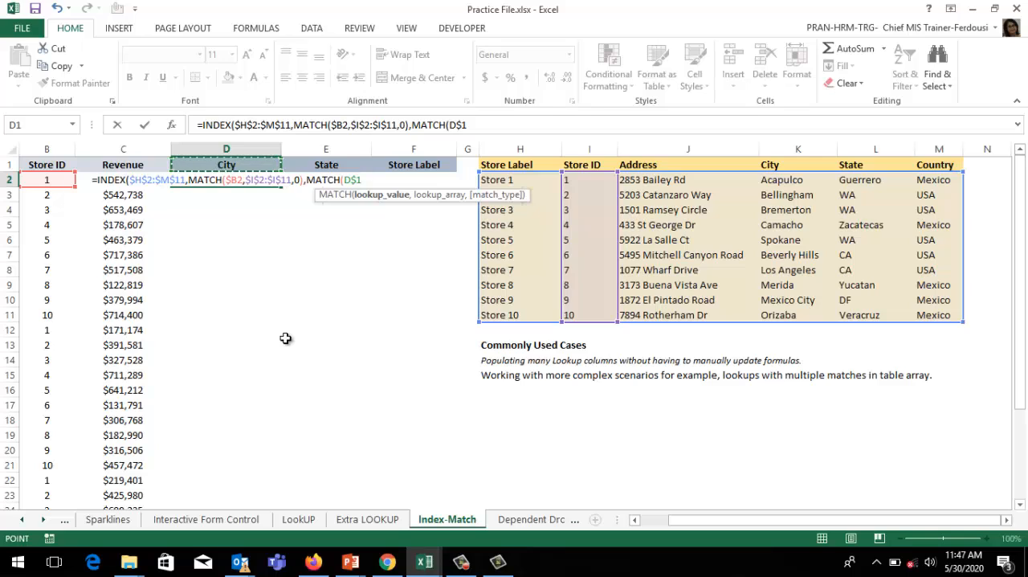
{"action": "type", "text": ","}
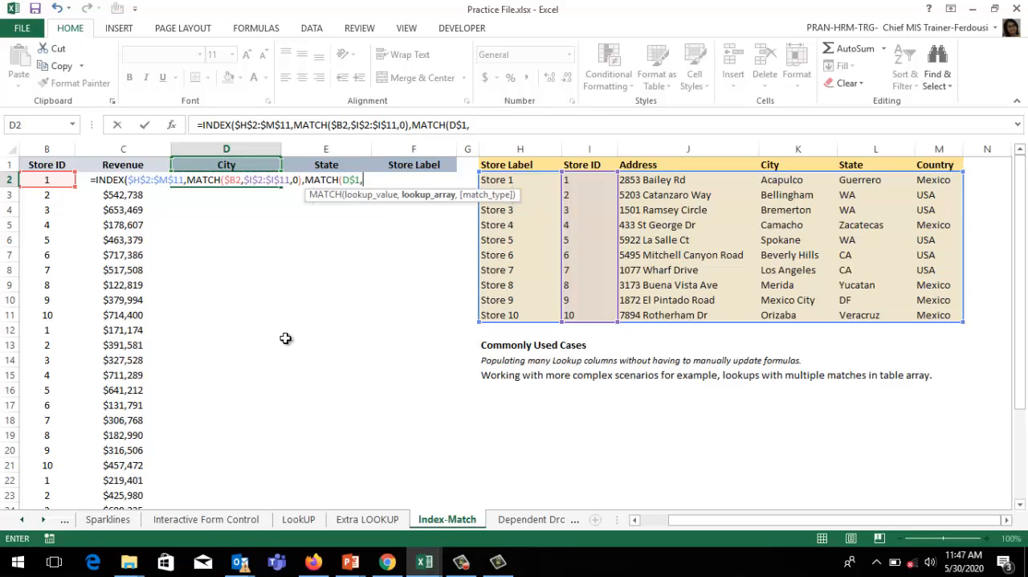
Step: Complete the column MATCH with the absolute header range $H$1:$M$1 and match type 0 (Exact match), and enter the finished formula
{"action": "left_click", "coordinate": [509, 166]}
{"action": "left_click_drag", "start_coordinate": [508, 167], "coordinate": [944, 165]}
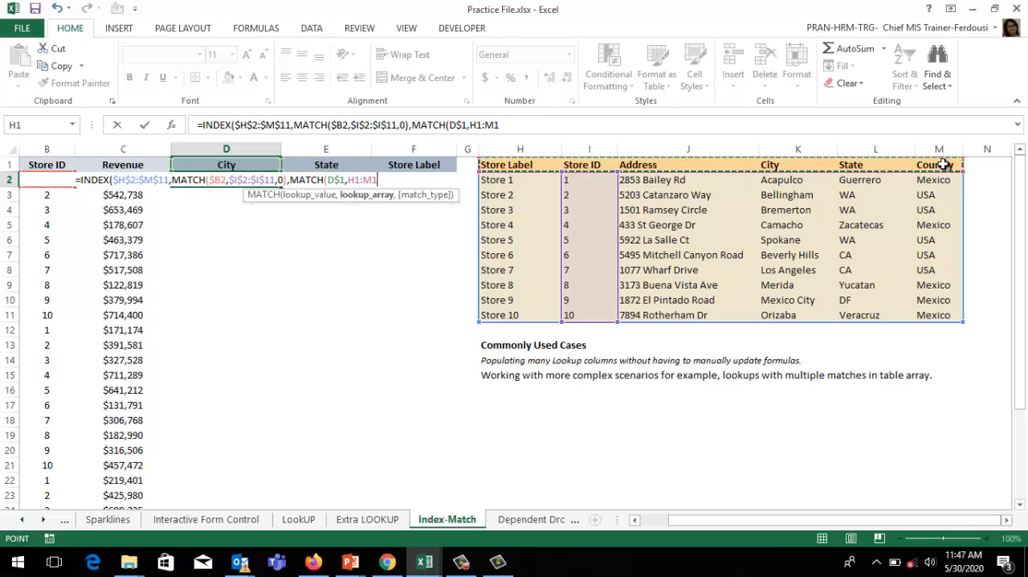
{"action": "key", "text": "F4"}
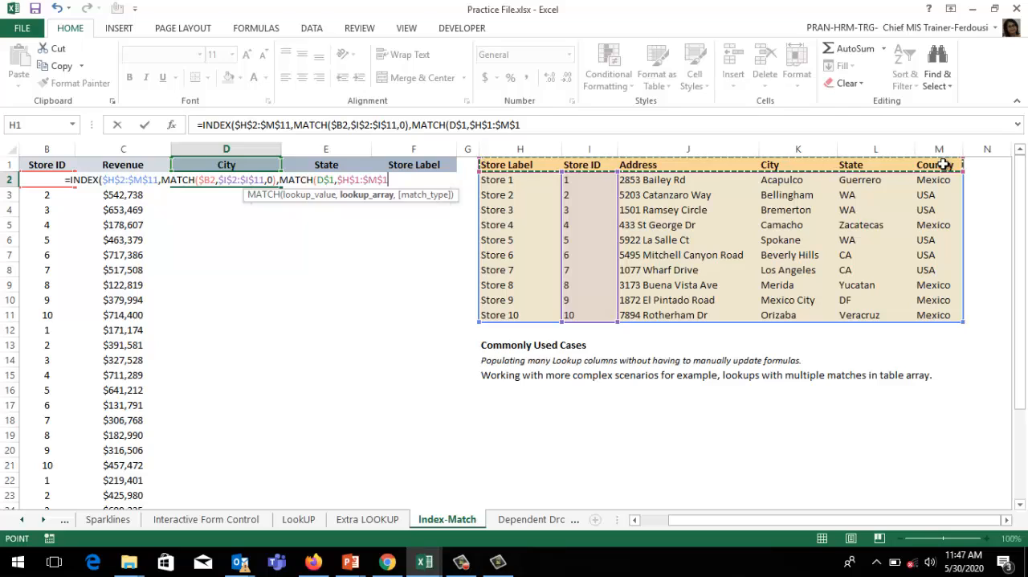
{"action": "type", "text": ","}
{"action": "key", "text": "Down"}
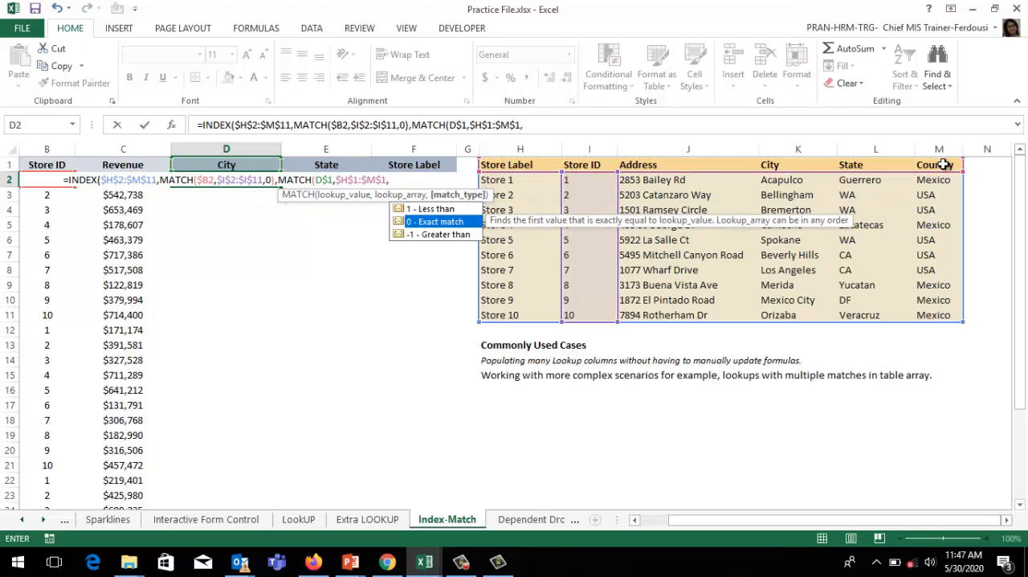
{"action": "key", "text": "Tab"}
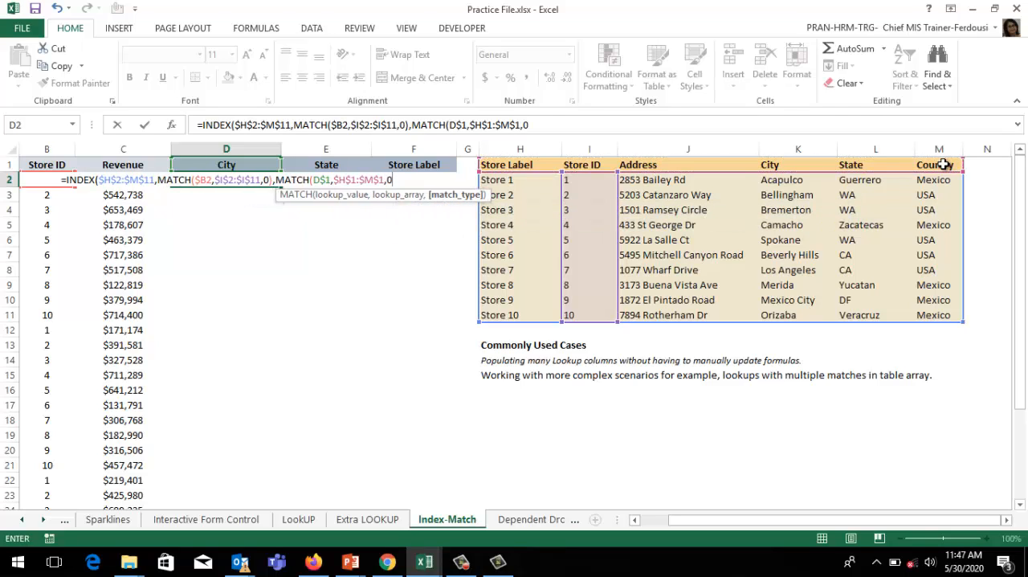
{"action": "type", "text": ")"}
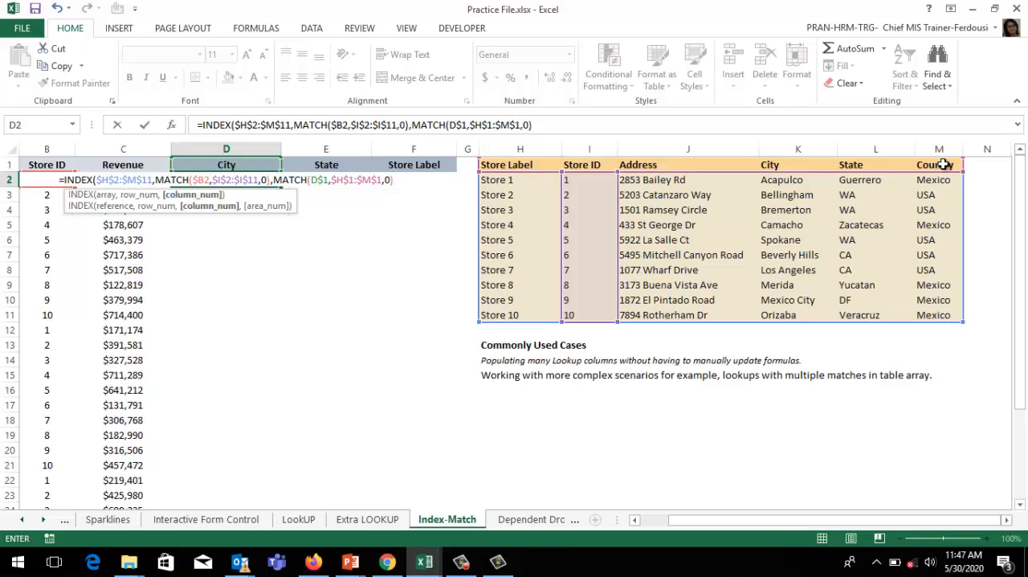
{"action": "type", "text": ")"}
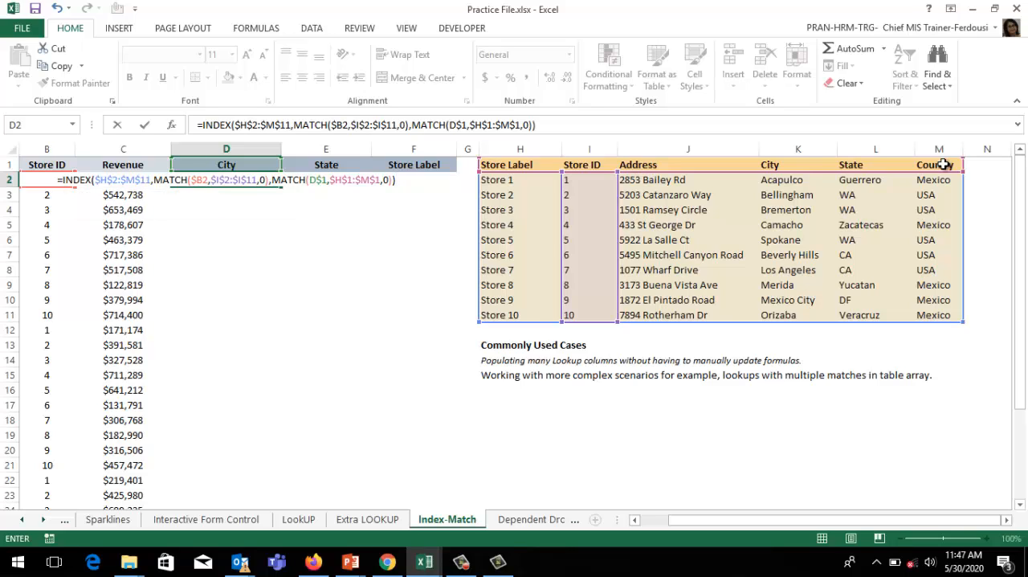
{"action": "key", "text": "Return"}
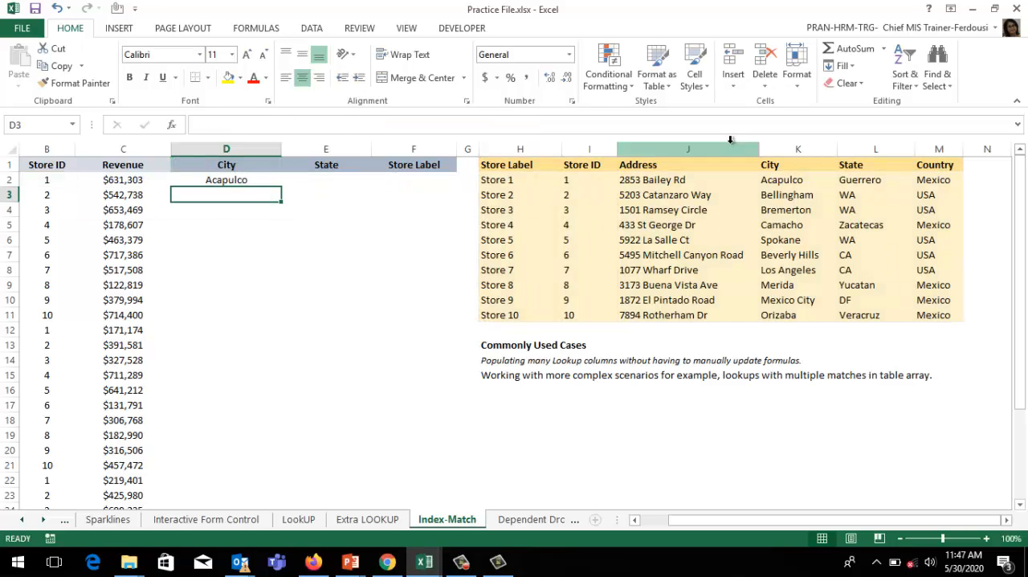
Step: Copy the D2 formula across to State and Store Label, and fill all three columns down the data rows
{"action": "left_click", "coordinate": [598, 179]}
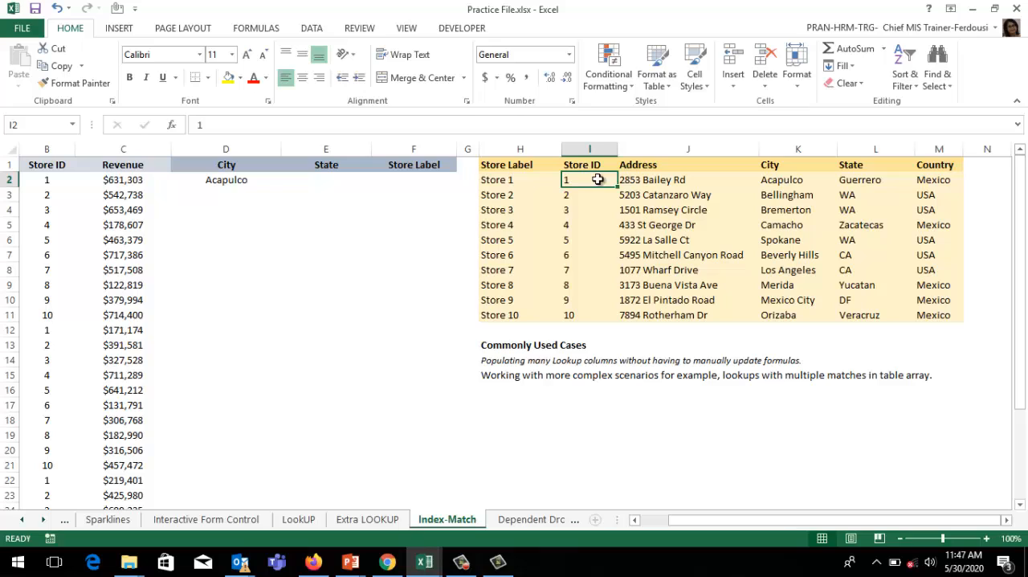
{"action": "left_click", "coordinate": [206, 181]}
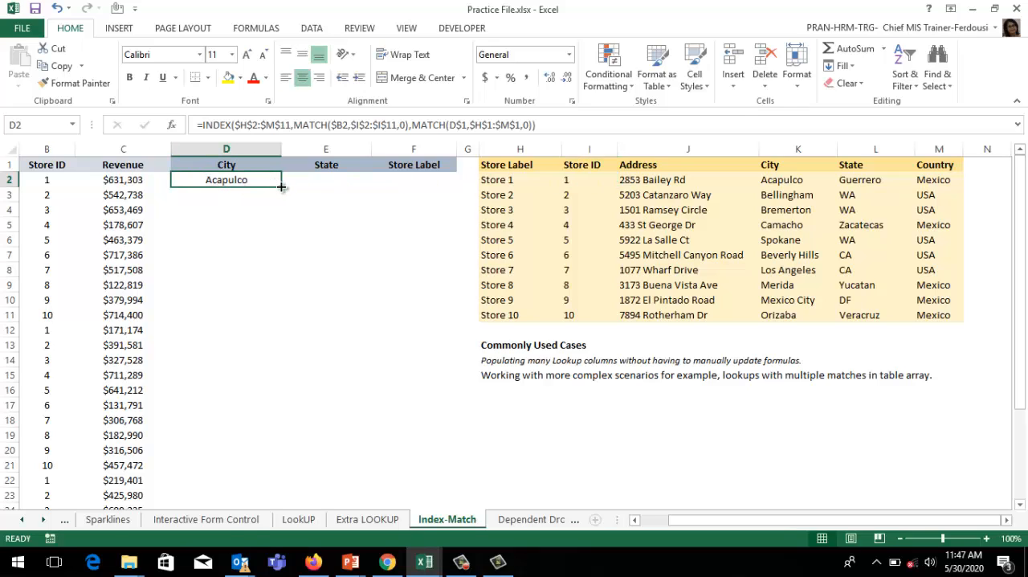
{"action": "left_click_drag", "start_coordinate": [282, 187], "coordinate": [450, 193]}
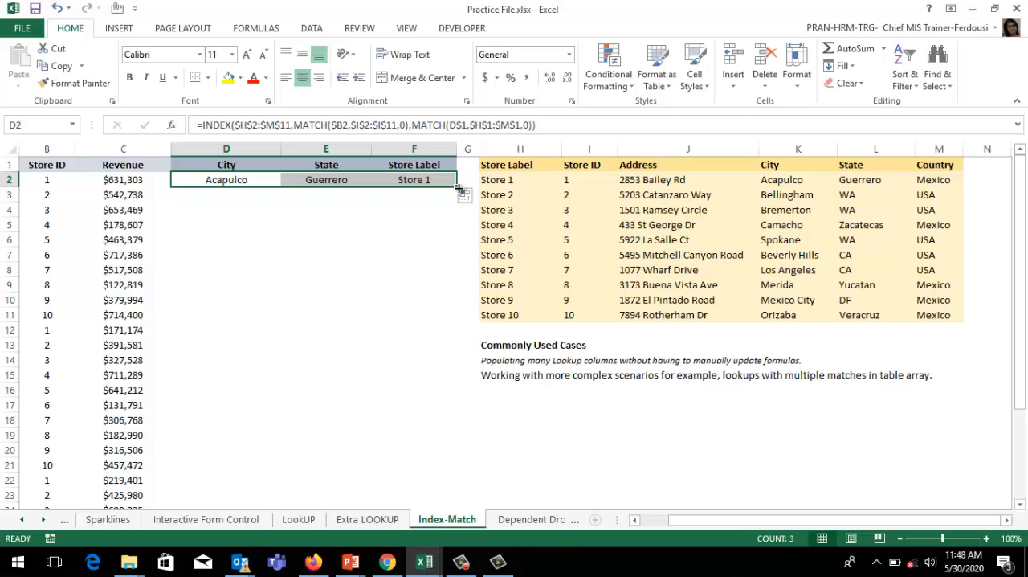
{"action": "double_click", "coordinate": [458, 188]}
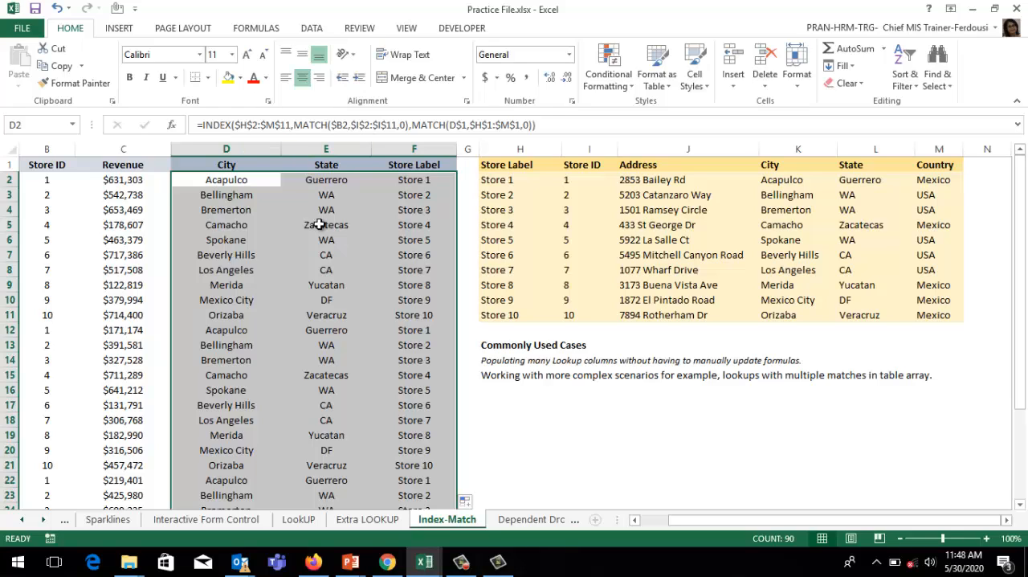
{"action": "left_click", "coordinate": [514, 421]}
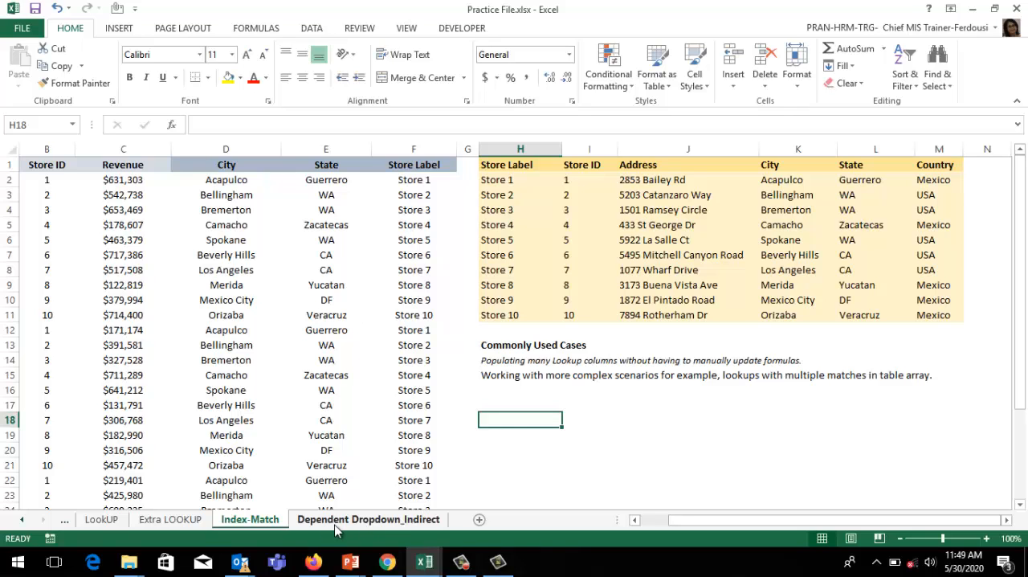
Step: Open the Dependent Dropdown_Indirect sheet and review its Summer Sports, Winter Sports and Season lists
{"action": "left_click", "coordinate": [361, 522]}
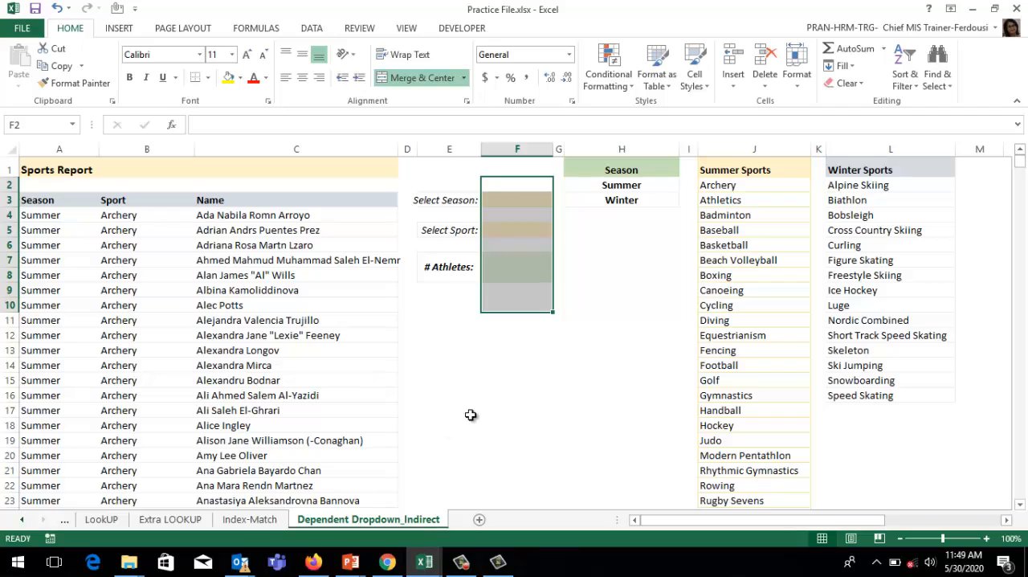
{"action": "left_click", "coordinate": [245, 304]}
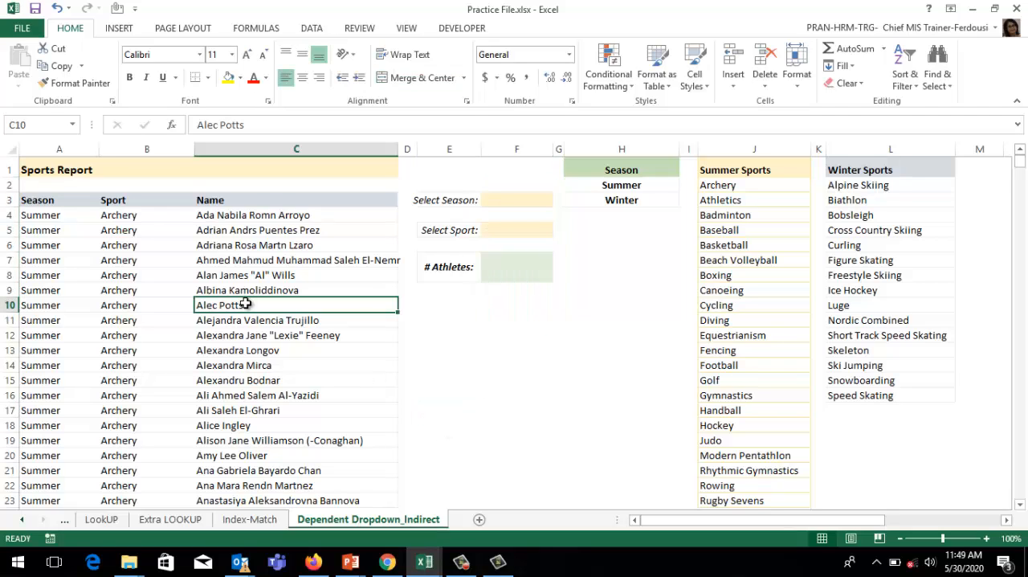
{"action": "left_click", "coordinate": [753, 146]}
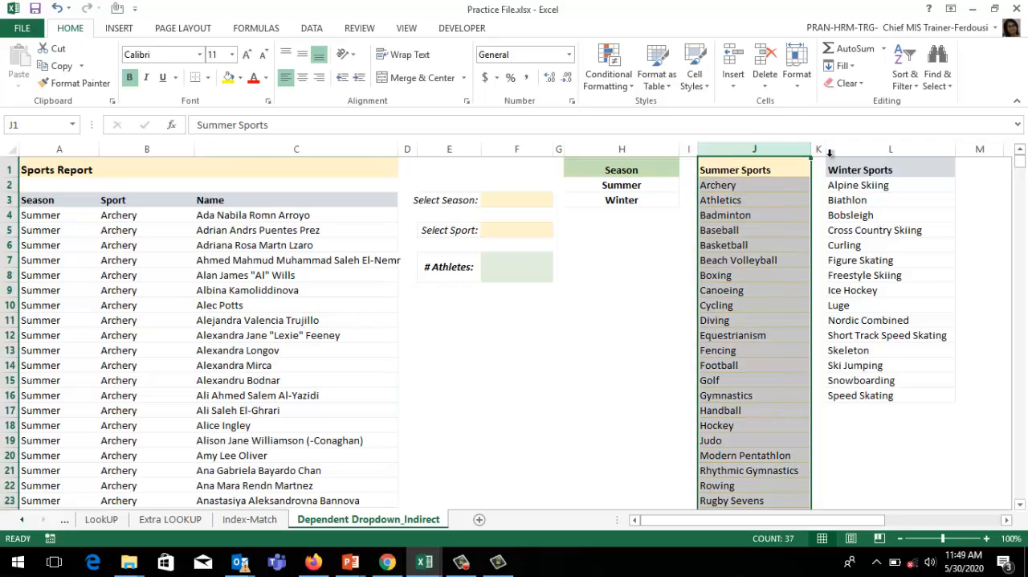
{"action": "left_click", "coordinate": [870, 151], "text": "ctrl"}
{"action": "left_click", "coordinate": [870, 151]}
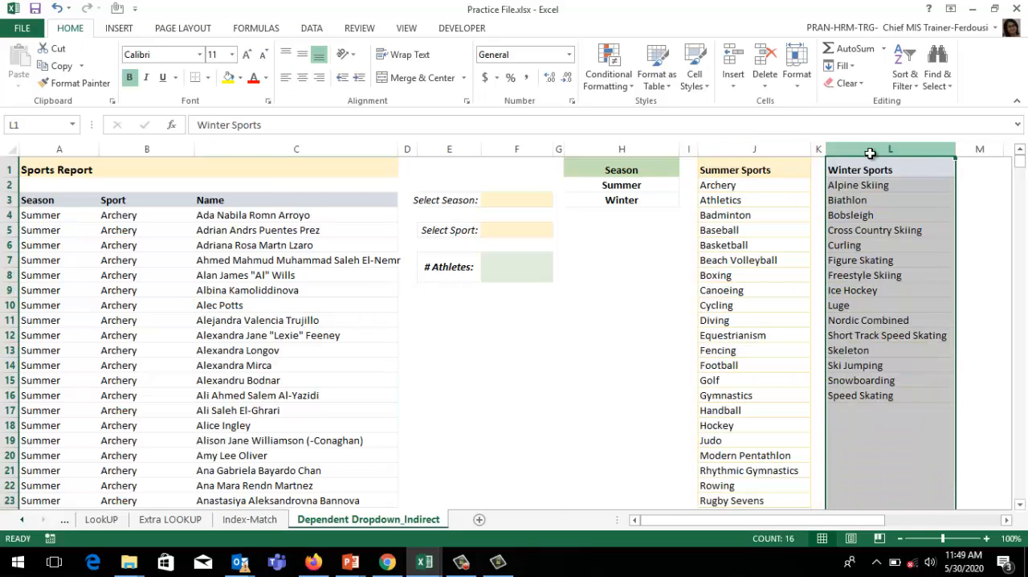
{"action": "mouse_move", "coordinate": [634, 185]}
{"action": "left_mouse_down"}
{"action": "mouse_move", "coordinate": [632, 208]}
{"action": "mouse_move", "coordinate": [630, 187]}
{"action": "left_mouse_up"}
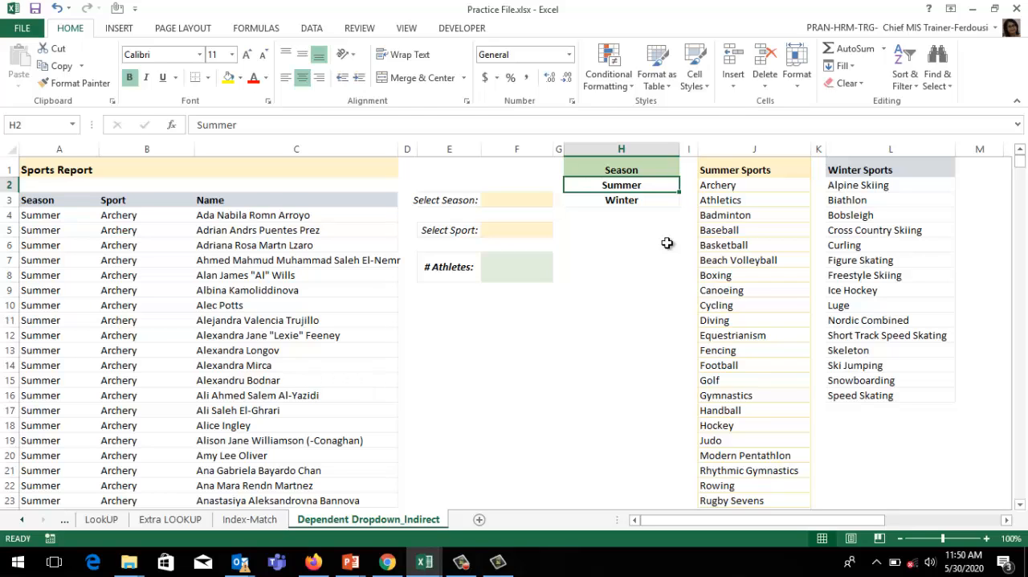
Step: Define the named range Season for the two season cells H2:H3
{"action": "left_click", "coordinate": [312, 28]}
{"action": "left_click_drag", "start_coordinate": [632, 184], "coordinate": [627, 193]}
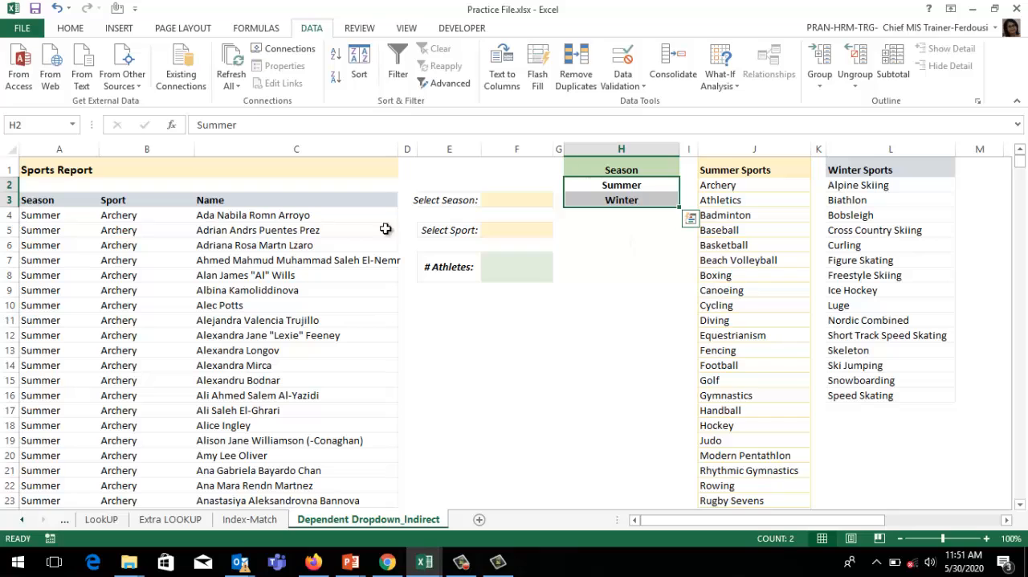
{"action": "left_click", "coordinate": [30, 126]}
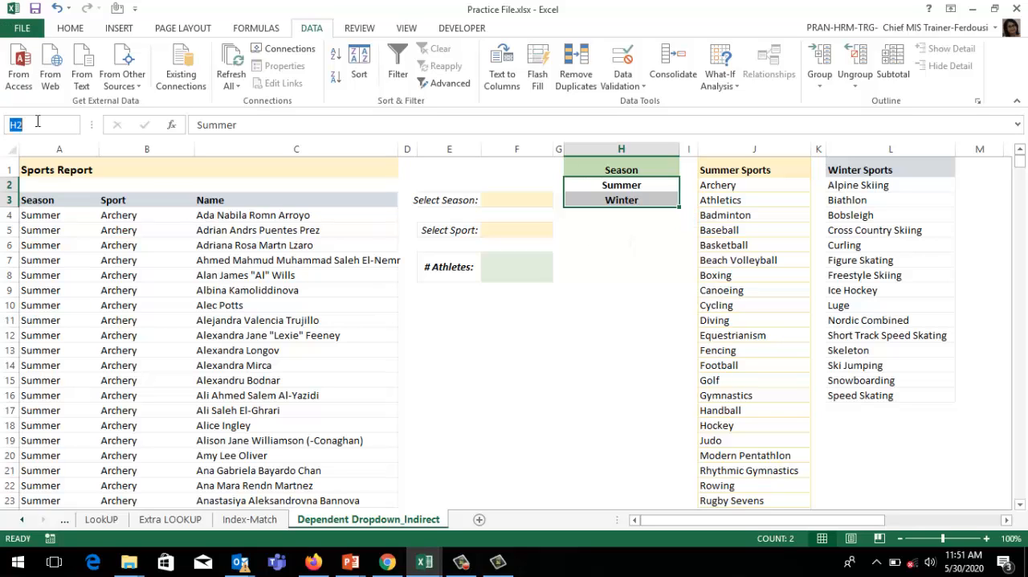
{"action": "type", "text": "Season"}
{"action": "key", "text": "Return"}
Step: Go to the Season named range to check which cells it covers
{"action": "left_click", "coordinate": [75, 124]}
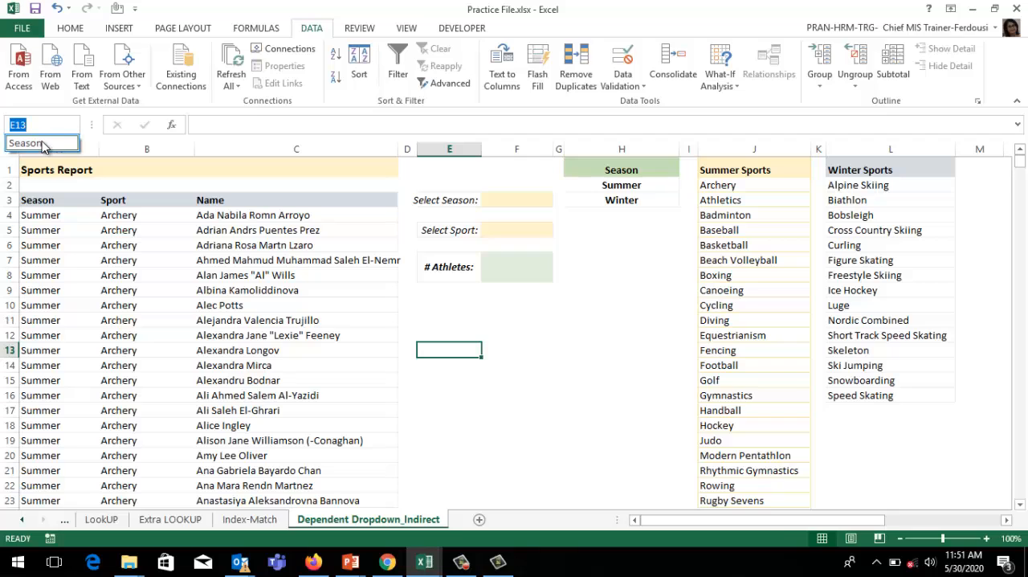
{"action": "left_click", "coordinate": [43, 144]}
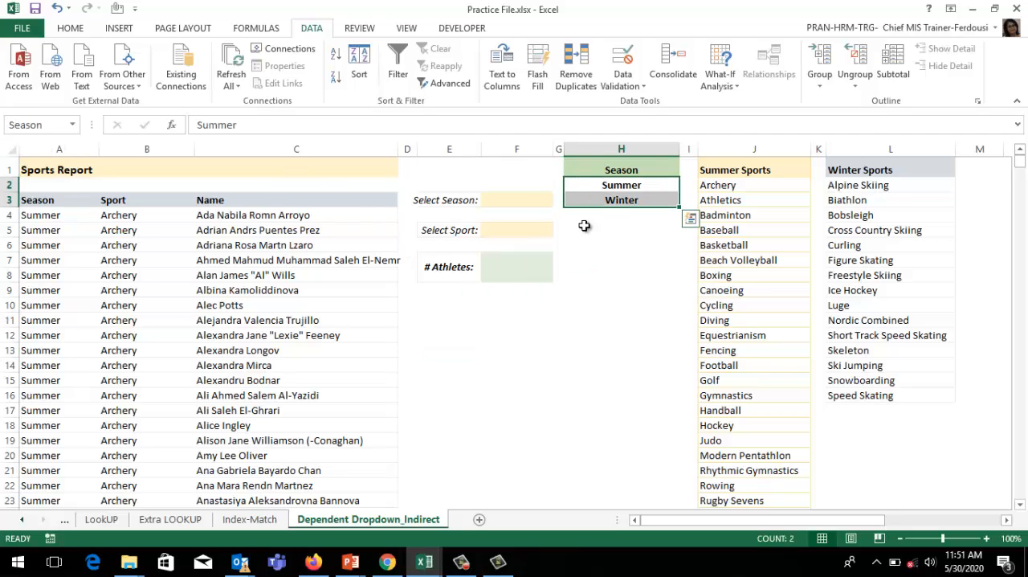
{"action": "left_click", "coordinate": [601, 196]}
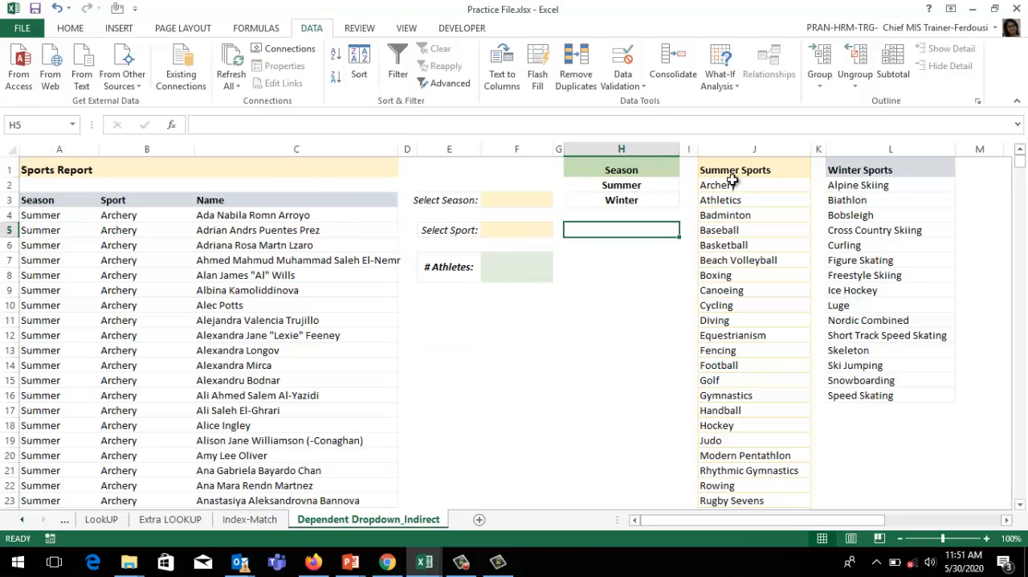
Step: Define the named range Summer for all sports under the Summer Sports header, J2:J37
{"action": "left_click", "coordinate": [735, 185]}
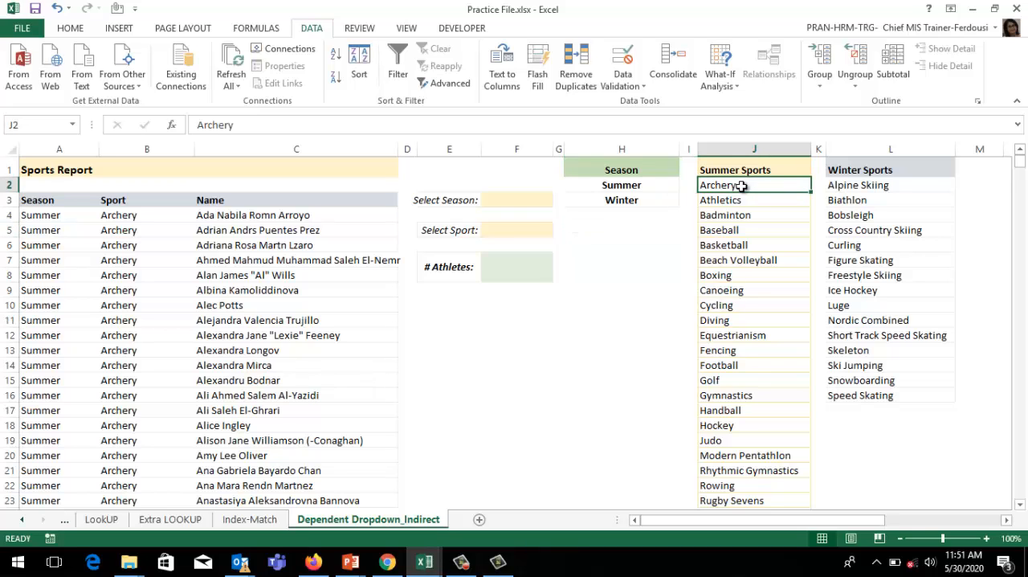
{"action": "key", "text": "ctrl+shift+Down"}
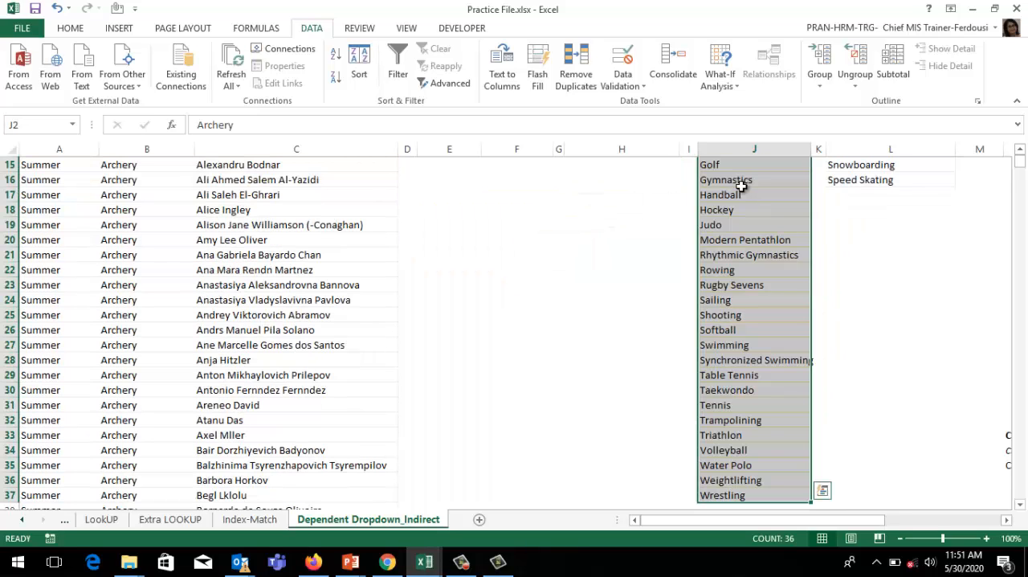
{"action": "left_click", "coordinate": [37, 122]}
{"action": "type", "text": "Sun"}
{"action": "key", "text": "BackSpace"}
{"action": "type", "text": "mmer"}
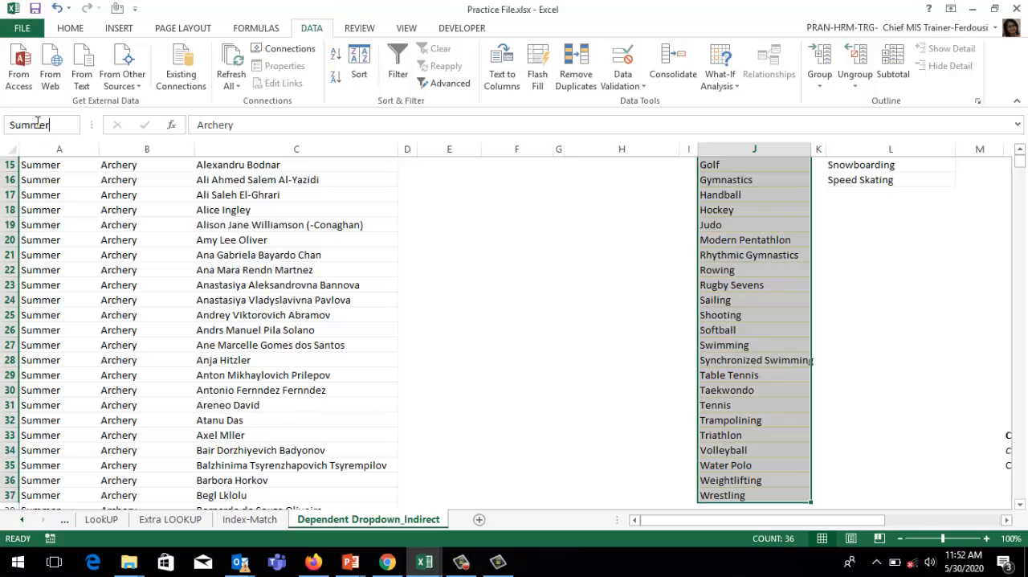
{"action": "key", "text": "Return"}
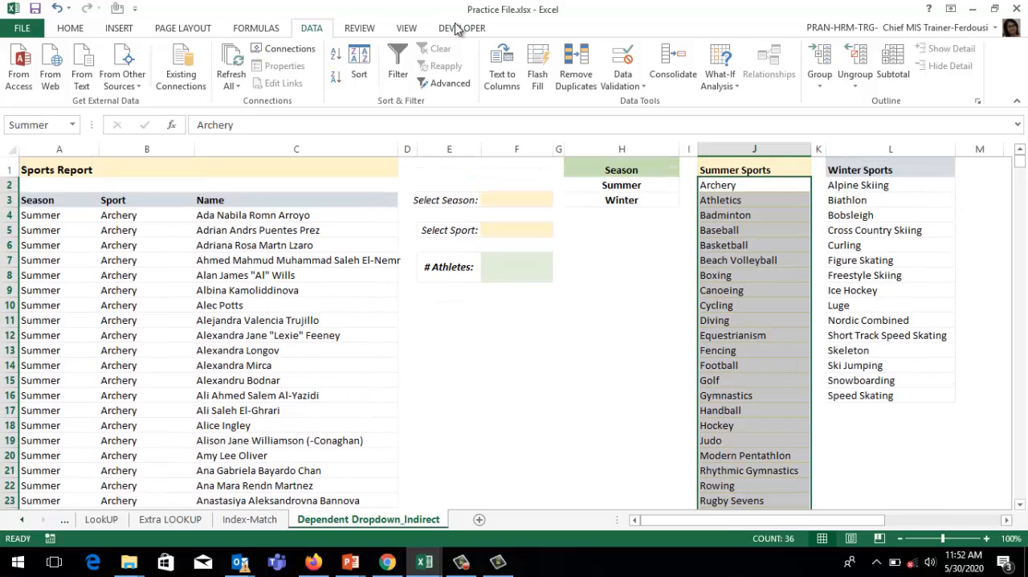
Step: Define the named range Winter for all sports under the Winter Sports header, L2:L16
{"action": "left_click_drag", "start_coordinate": [861, 186], "coordinate": [858, 393]}
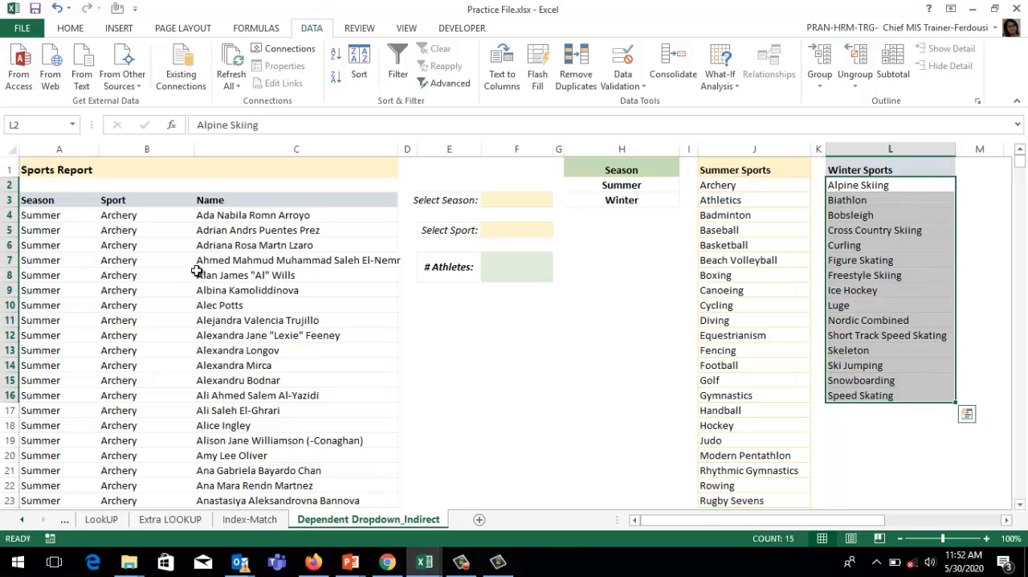
{"action": "left_click", "coordinate": [42, 125]}
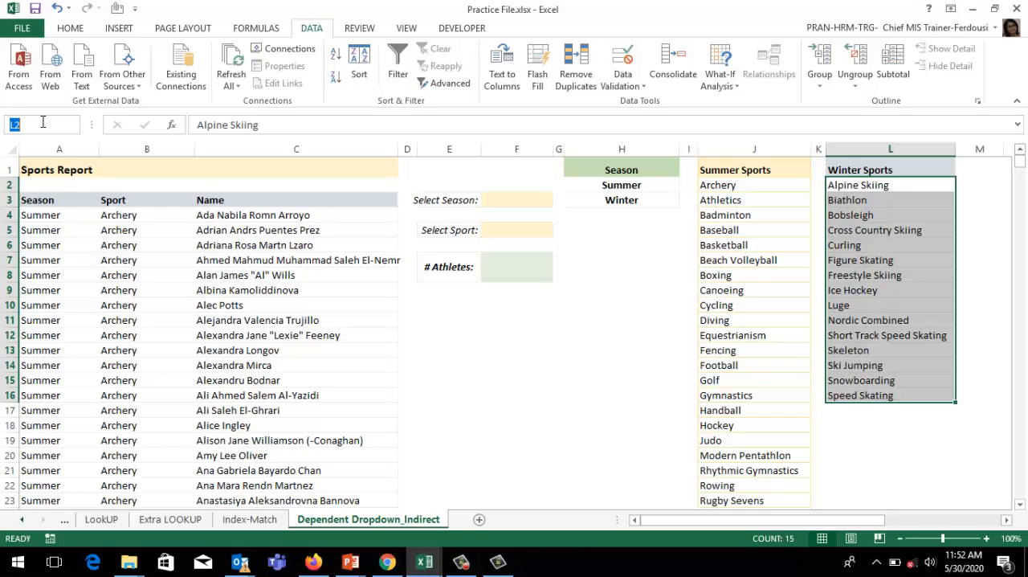
{"action": "type", "text": "Winter"}
{"action": "key", "text": "Return"}
{"action": "left_click", "coordinate": [621, 290]}
Step: Add List data validation to the Select Season cell F3 with =season as its source
{"action": "left_click", "coordinate": [519, 199]}
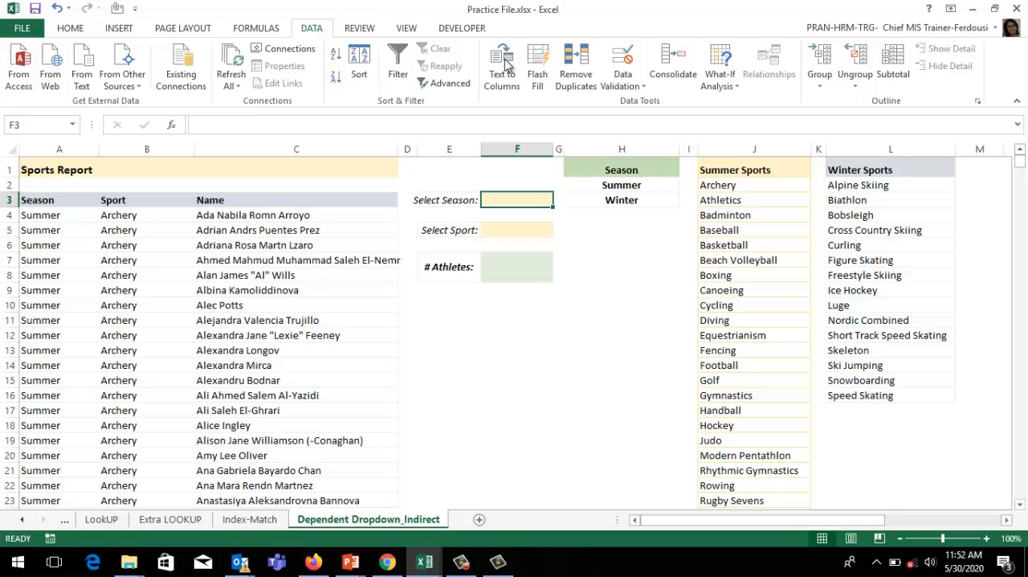
{"action": "left_click", "coordinate": [622, 65]}
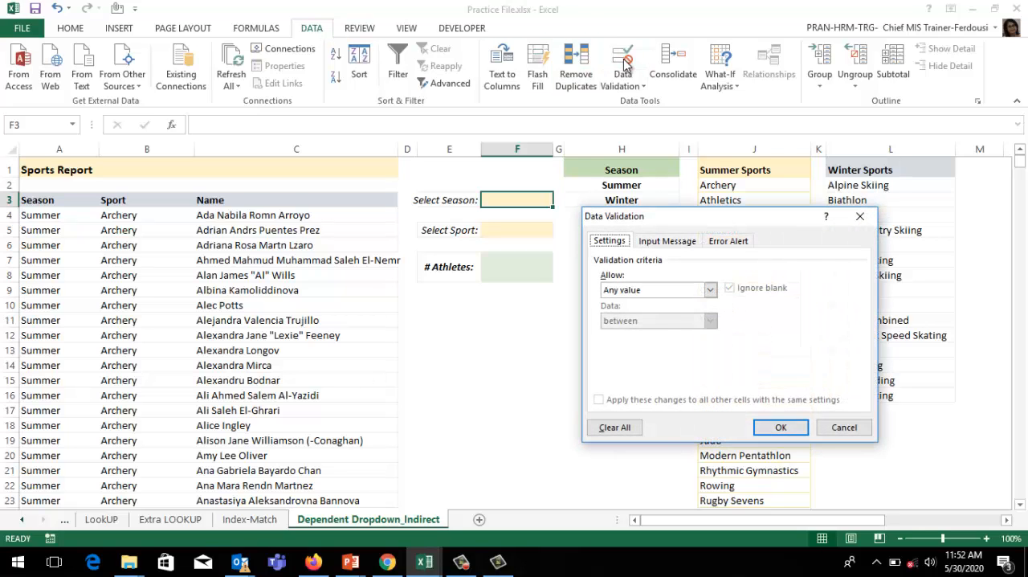
{"action": "left_click", "coordinate": [710, 289]}
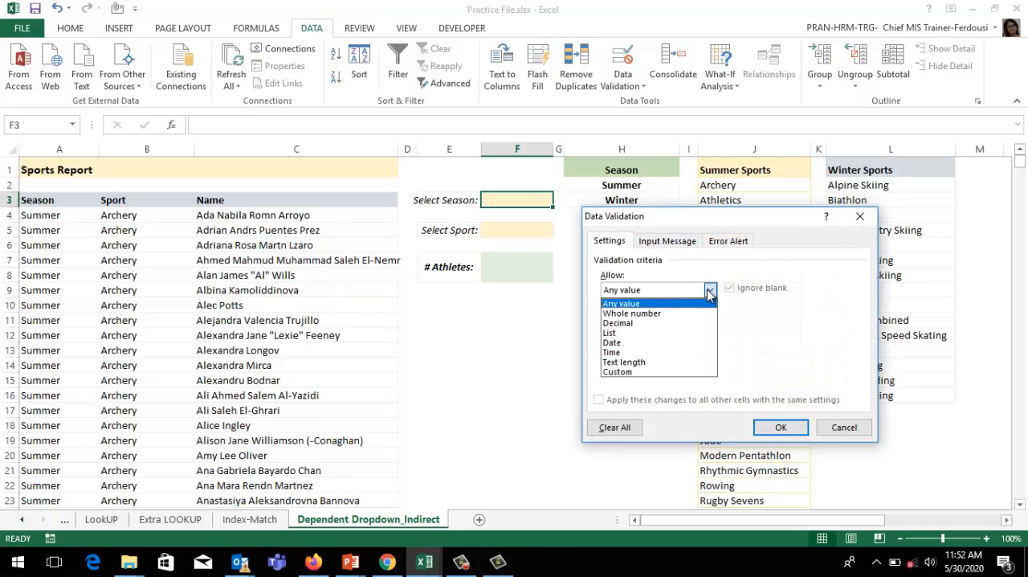
{"action": "left_click", "coordinate": [611, 332]}
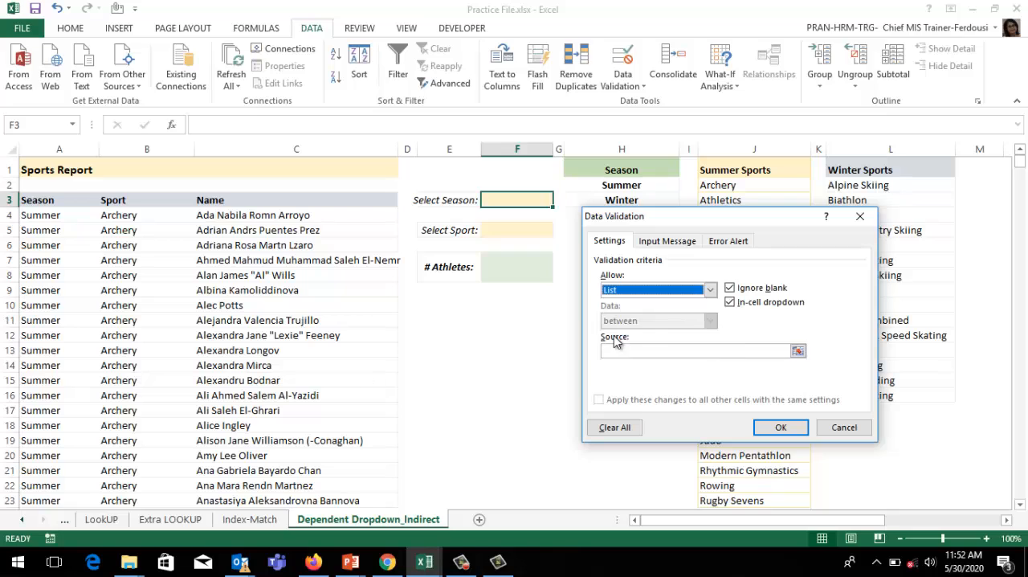
{"action": "left_click", "coordinate": [762, 350]}
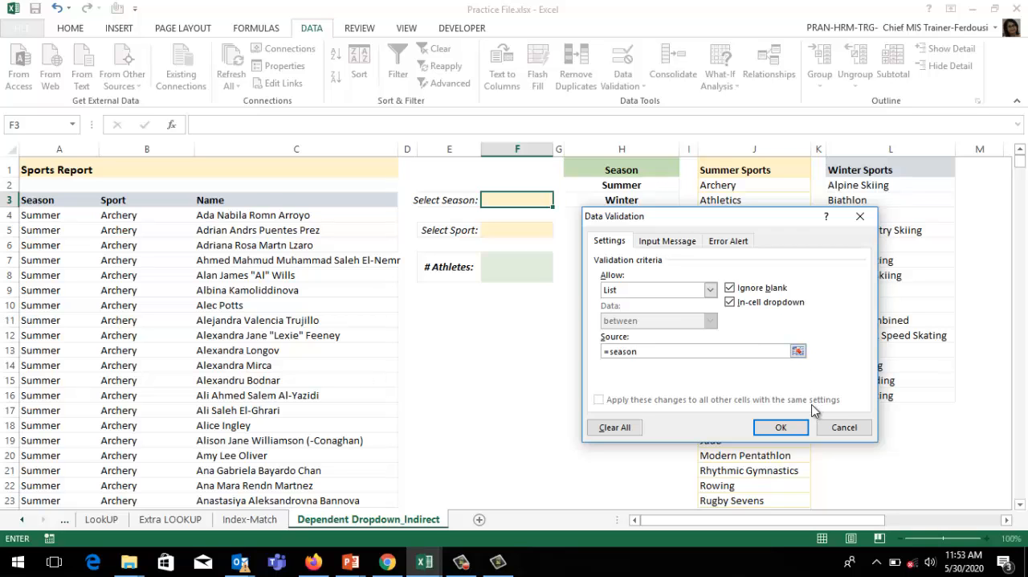
{"action": "left_click", "coordinate": [790, 428]}
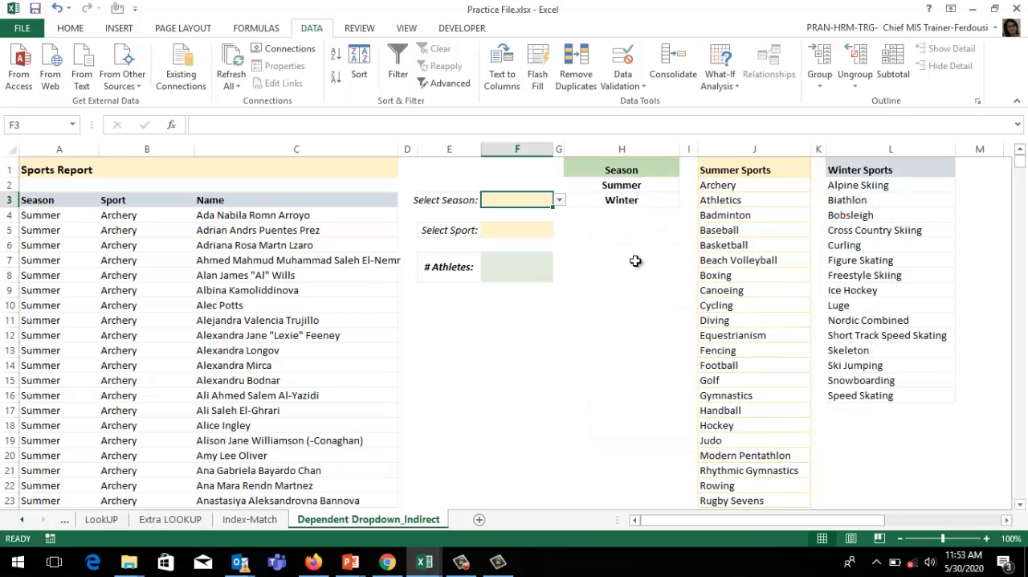
Step: Test the Select Season dropdown in F3 by choosing Summer, Winter and finally Summer again
{"action": "left_click", "coordinate": [562, 200]}
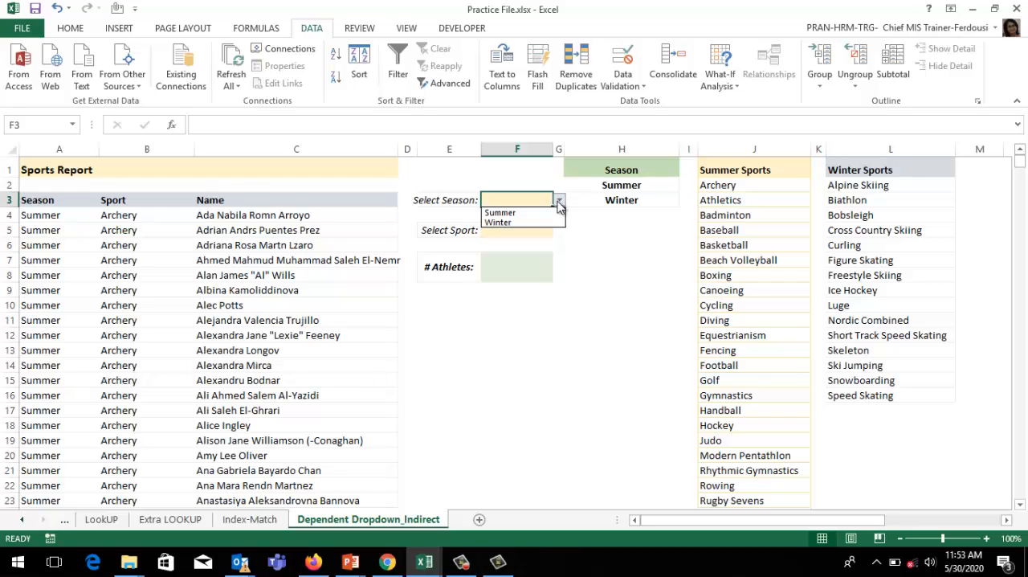
{"action": "left_click", "coordinate": [521, 215]}
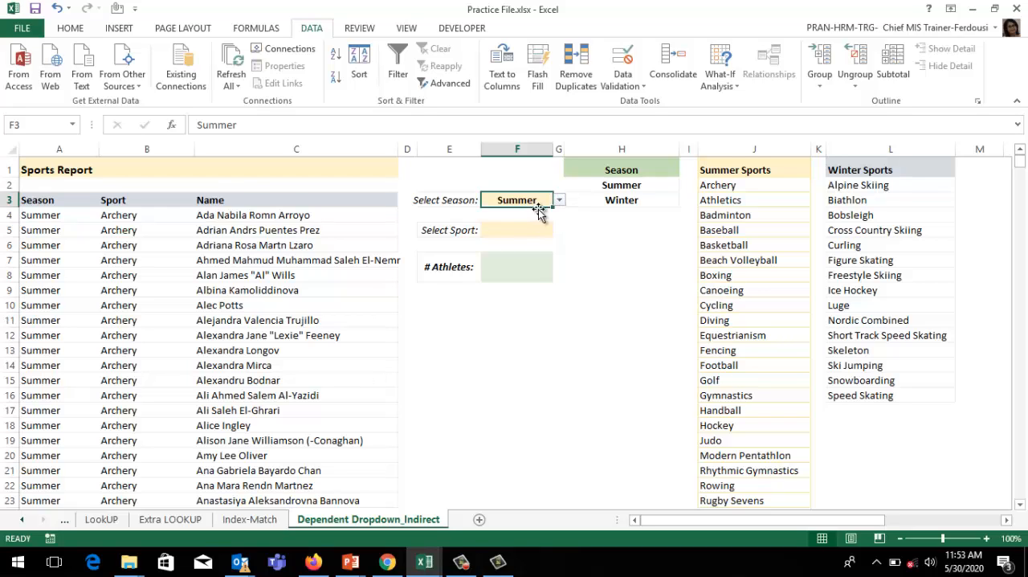
{"action": "left_click", "coordinate": [562, 203]}
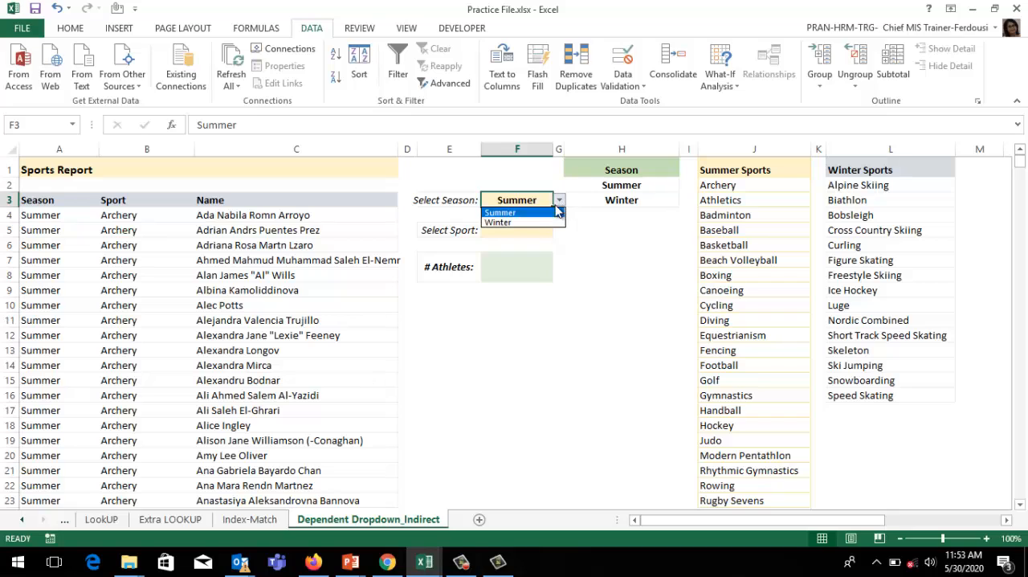
{"action": "left_click", "coordinate": [522, 222]}
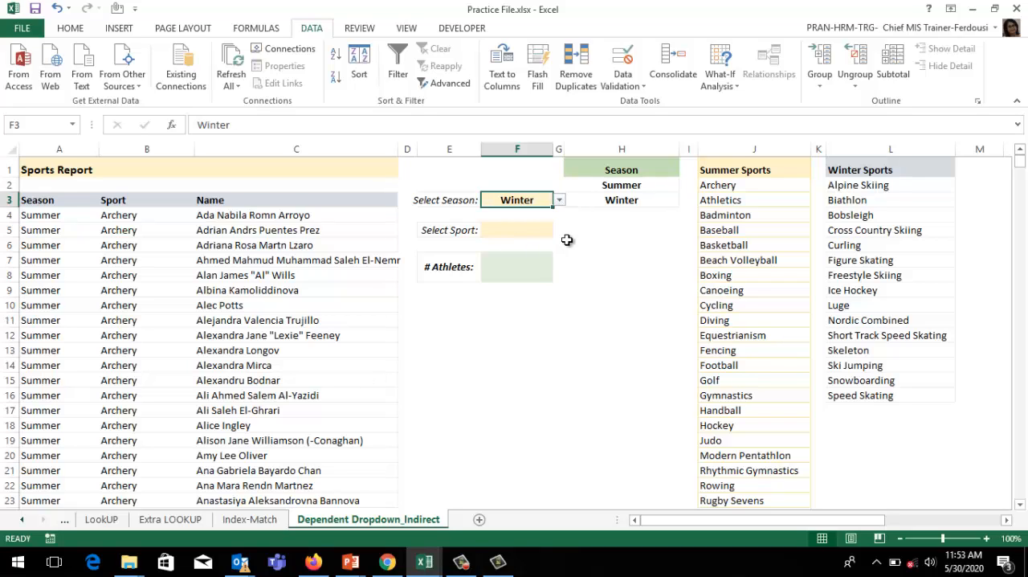
{"action": "left_click", "coordinate": [560, 202]}
{"action": "left_click", "coordinate": [511, 219]}
Step: Add List data validation to the Select Sport cell F5, using an INDIRECT formula based on the selected season as its source
{"action": "left_click", "coordinate": [528, 230]}
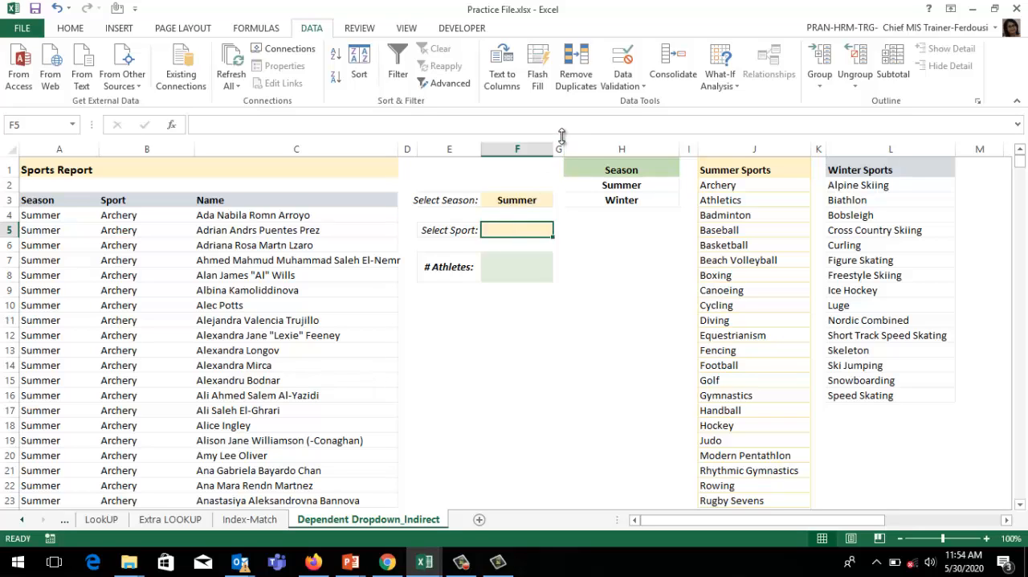
{"action": "left_click", "coordinate": [628, 56]}
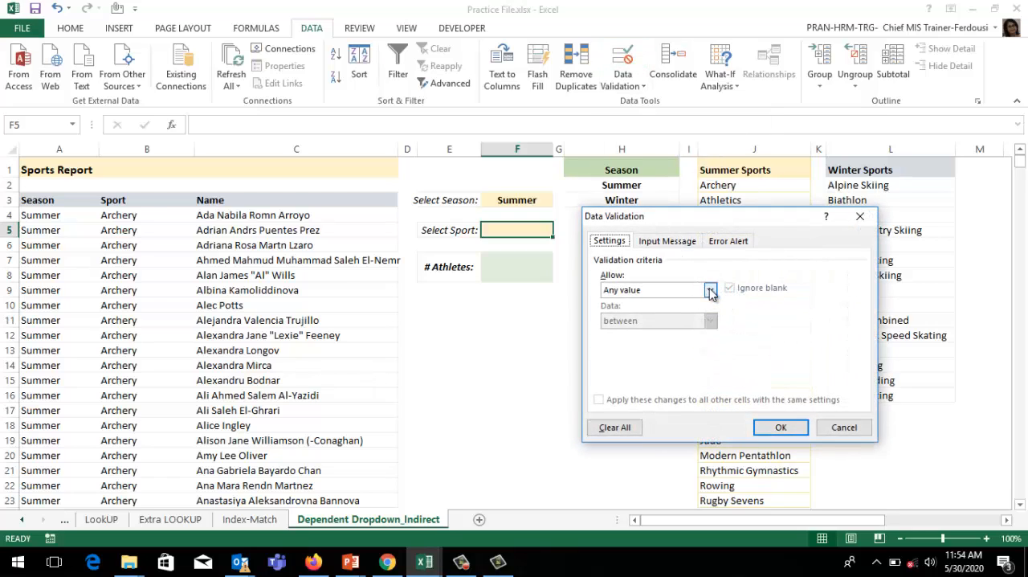
{"action": "left_click", "coordinate": [711, 290]}
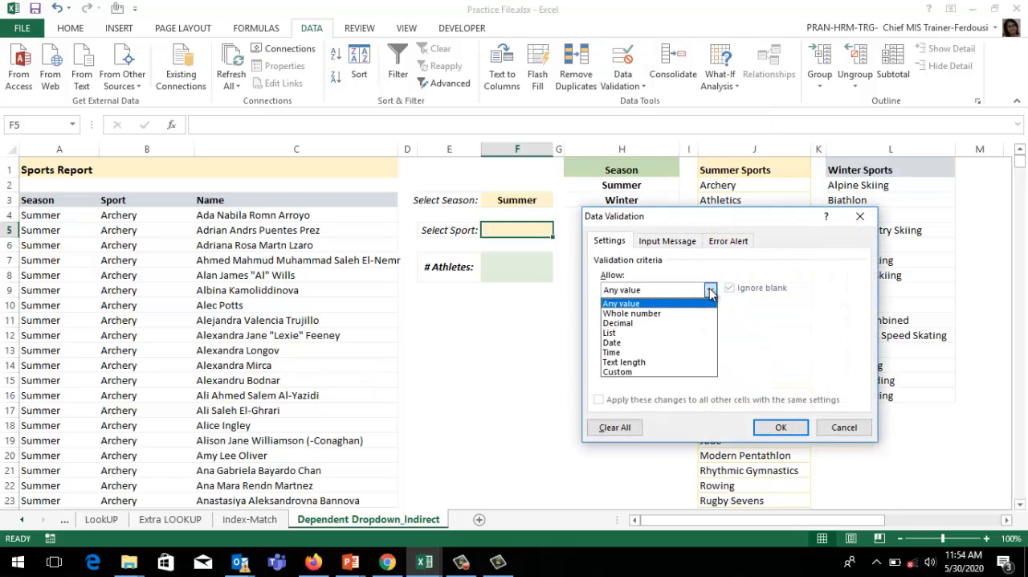
{"action": "left_click", "coordinate": [635, 333]}
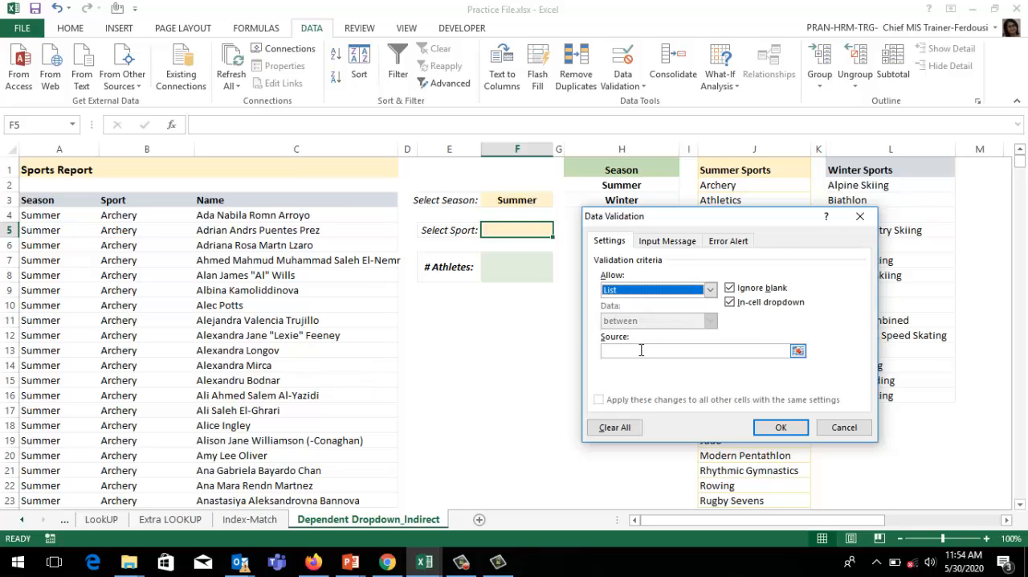
{"action": "left_click", "coordinate": [641, 350]}
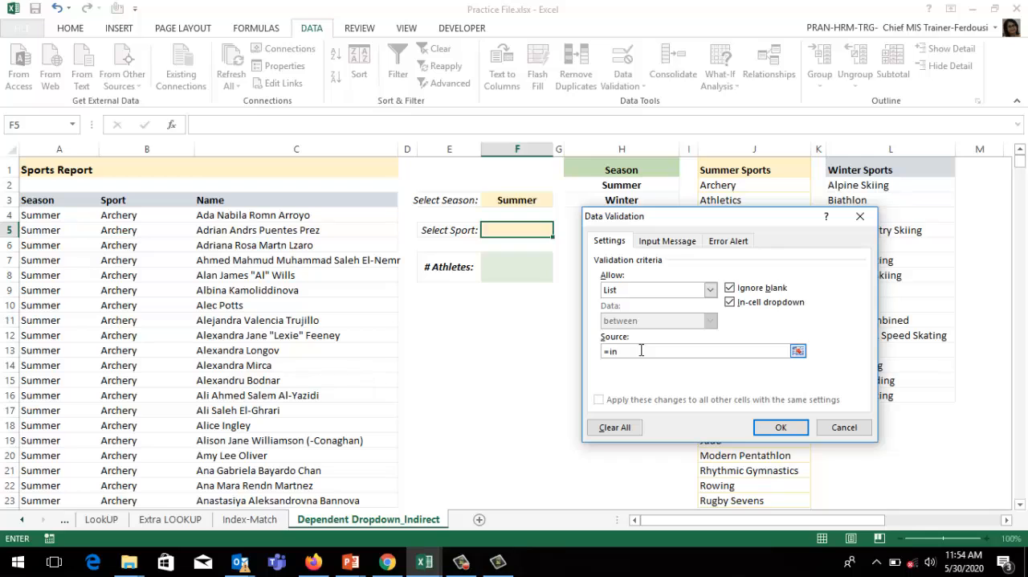
{"action": "key", "text": "BackSpace"}
{"action": "key", "text": "Return"}
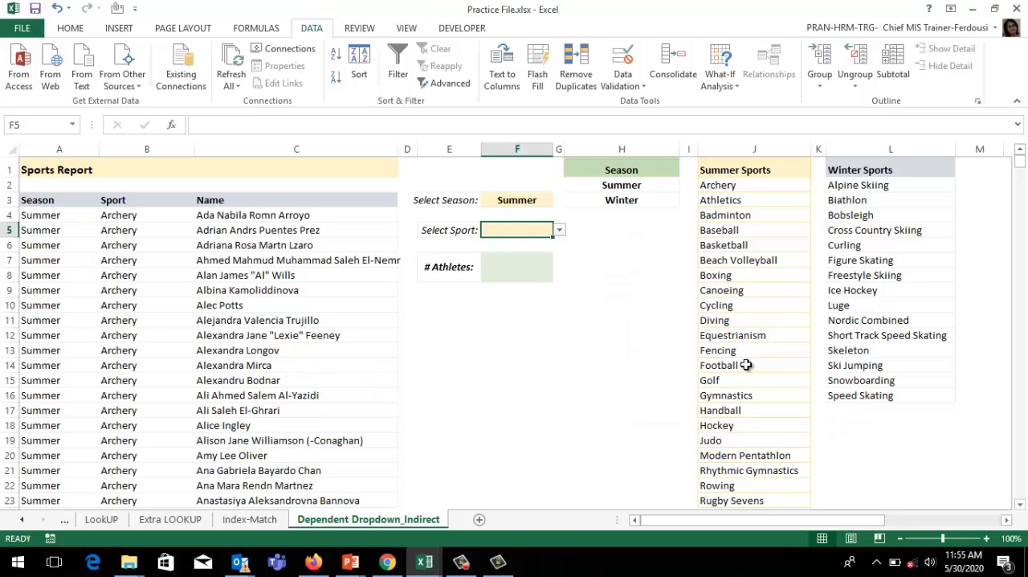
Step: Test the dependent Select Sport dropdown in F5 under Summer, switch the season in F3 to Winter and choose Biathlon as the sport
{"action": "left_click", "coordinate": [559, 232]}
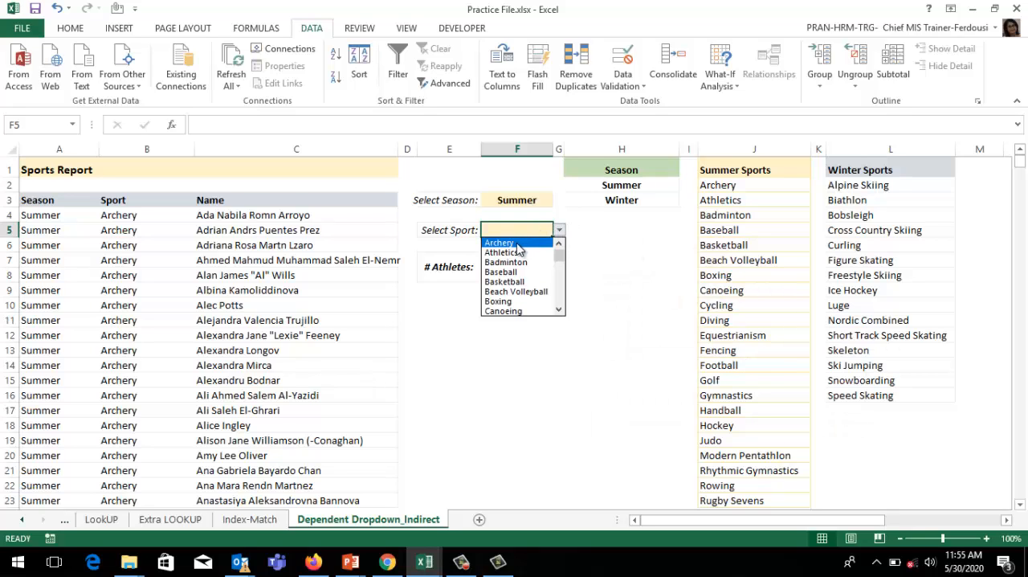
{"action": "left_click", "coordinate": [536, 199]}
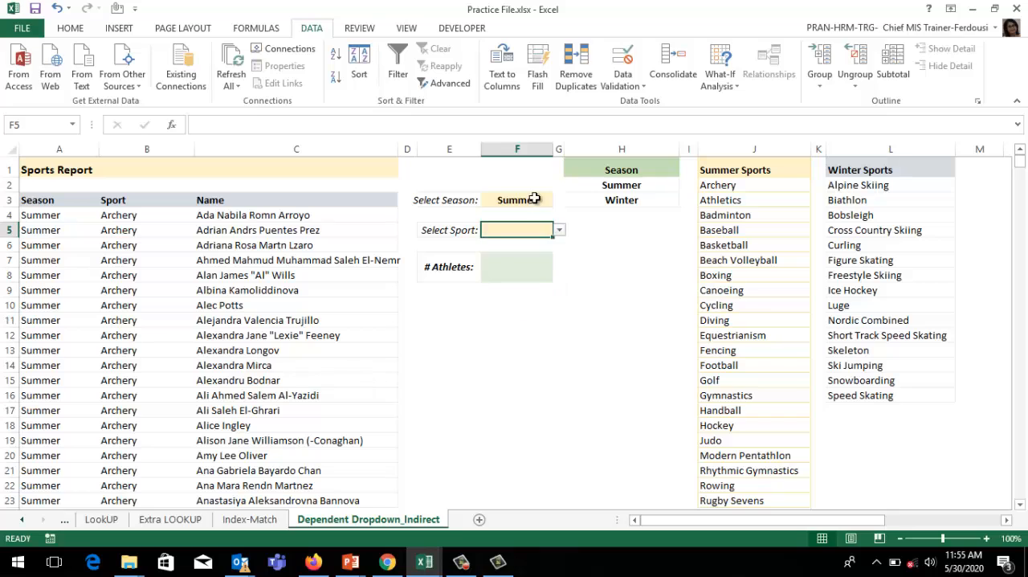
{"action": "left_click", "coordinate": [536, 199]}
{"action": "left_click", "coordinate": [536, 200]}
{"action": "left_click", "coordinate": [560, 200]}
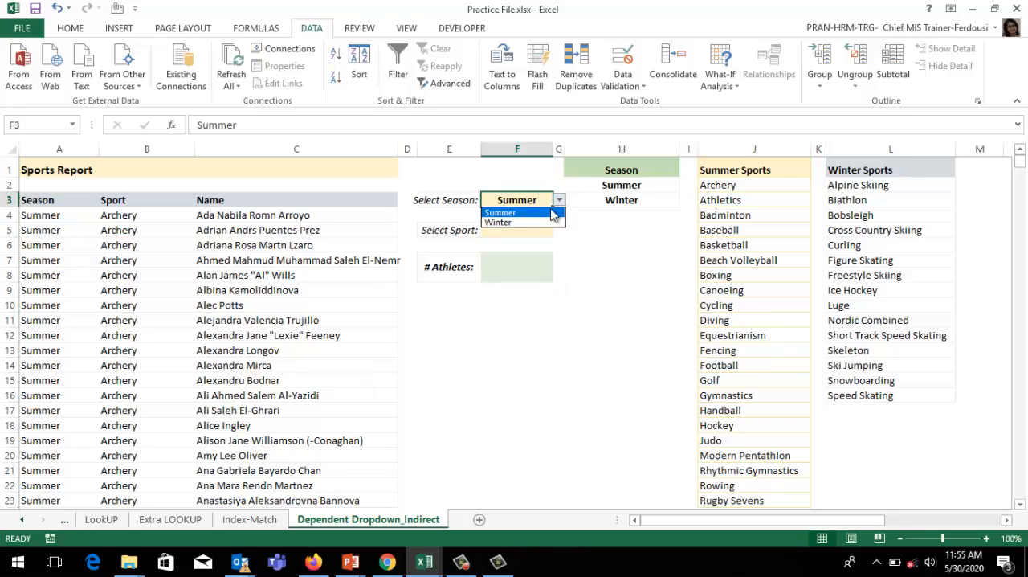
{"action": "left_click", "coordinate": [520, 224]}
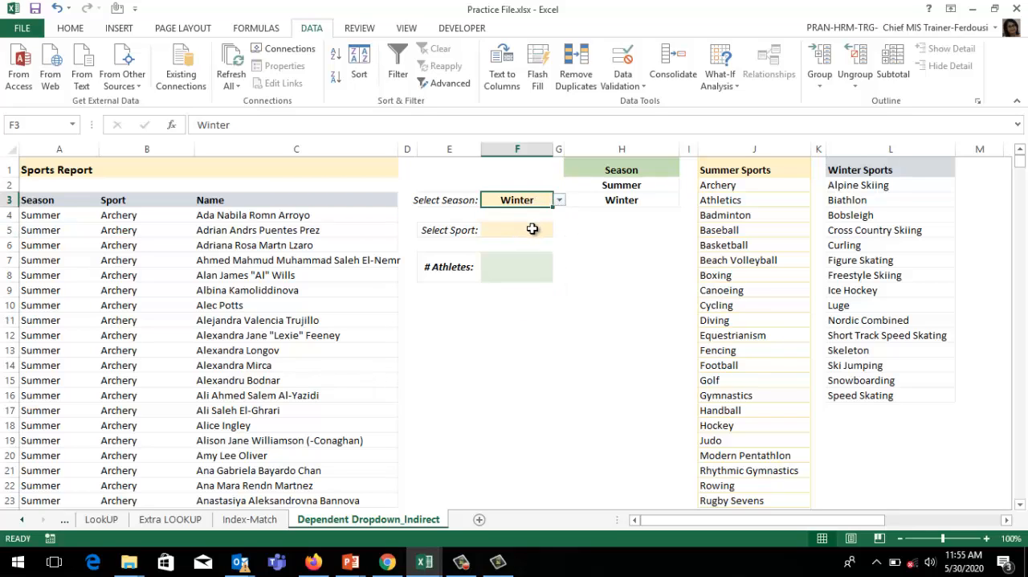
{"action": "left_click", "coordinate": [551, 231]}
{"action": "left_click", "coordinate": [560, 233]}
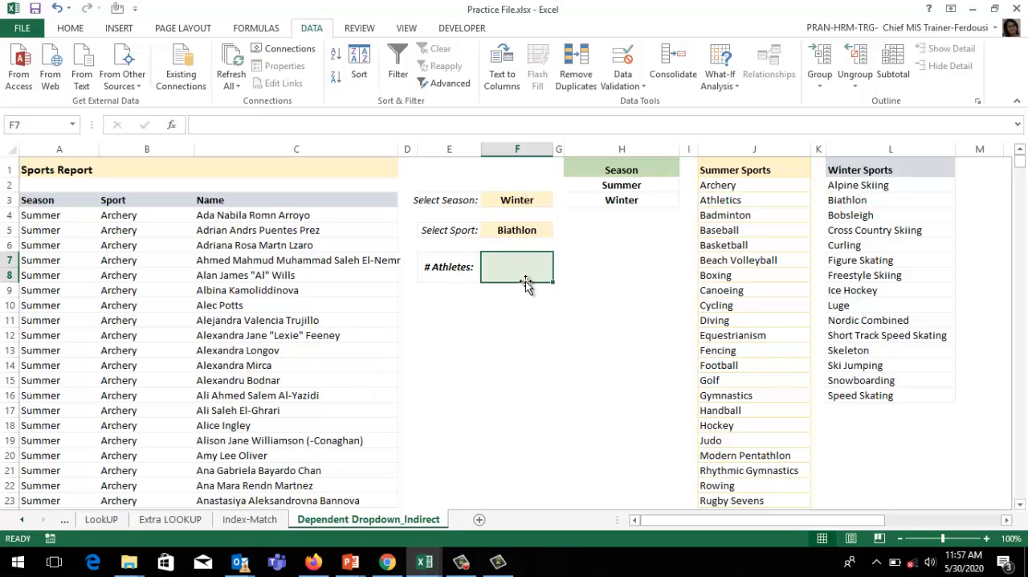
Step: Begin a COUNTIFS formula in the # Athletes cell F7
{"action": "type", "text": "=count"}
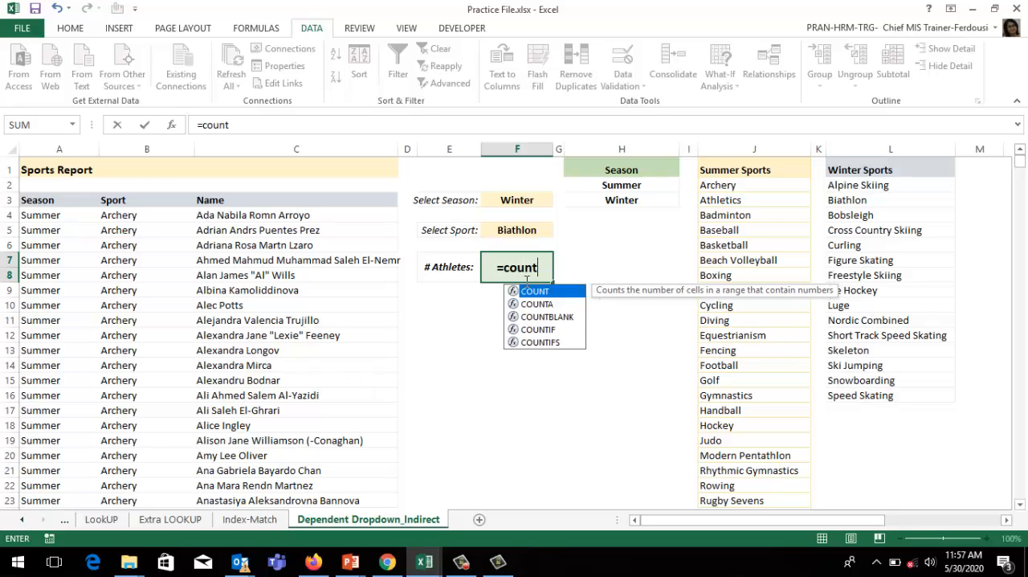
{"action": "key", "text": "Down"}
{"action": "key", "text": "Down"}
{"action": "key", "text": "Down"}
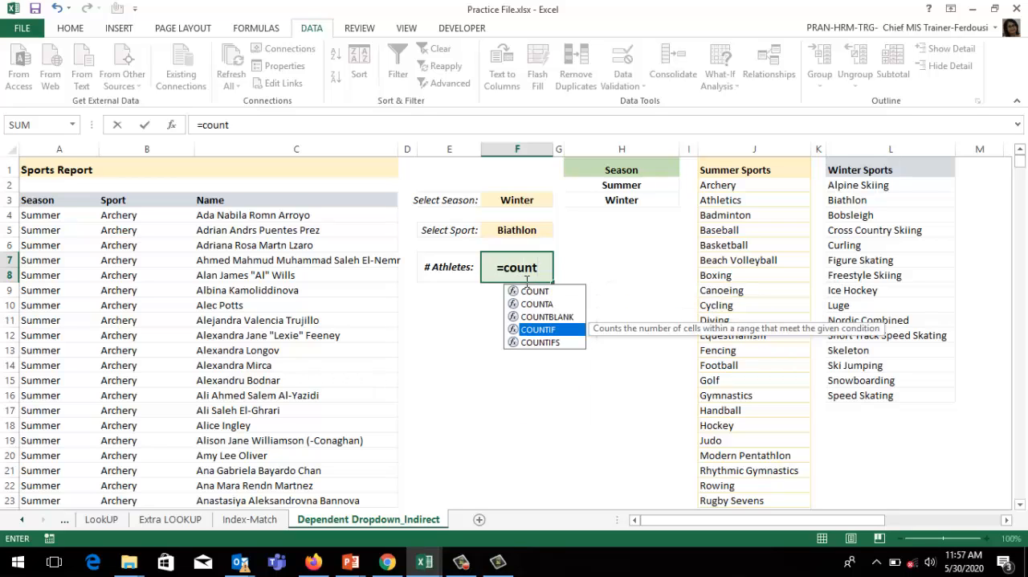
{"action": "key", "text": "Down"}
{"action": "key", "text": "Tab"}
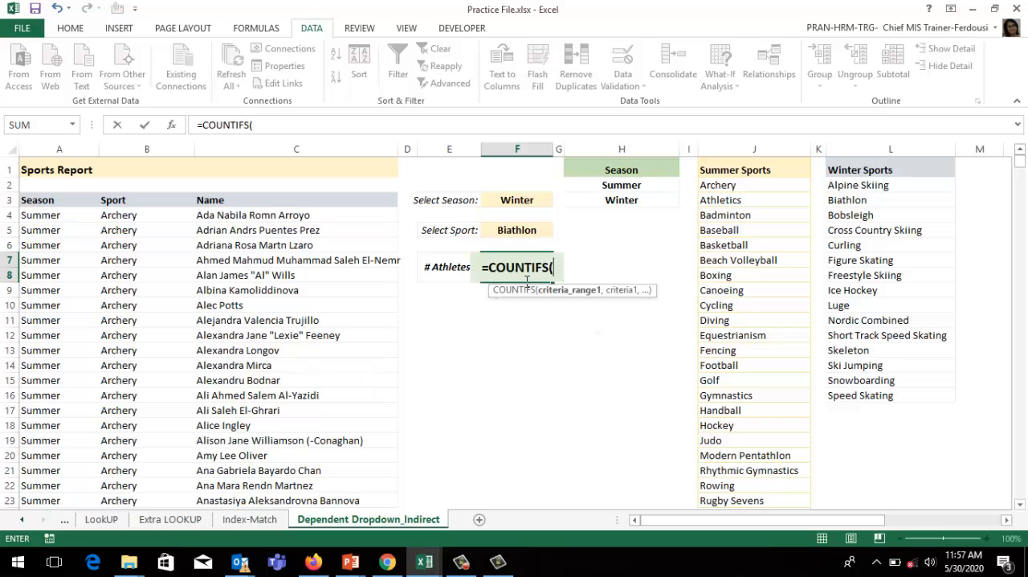
{"action": "type", "text": "F3"}
{"action": "key", "text": "BackSpace"}
{"action": "key", "text": "BackSpace"}
Step: Give COUNTIFS the Season column A4:A30681 as its first criteria range and the selected season F3 as its criterion
{"action": "left_click", "coordinate": [57, 215]}
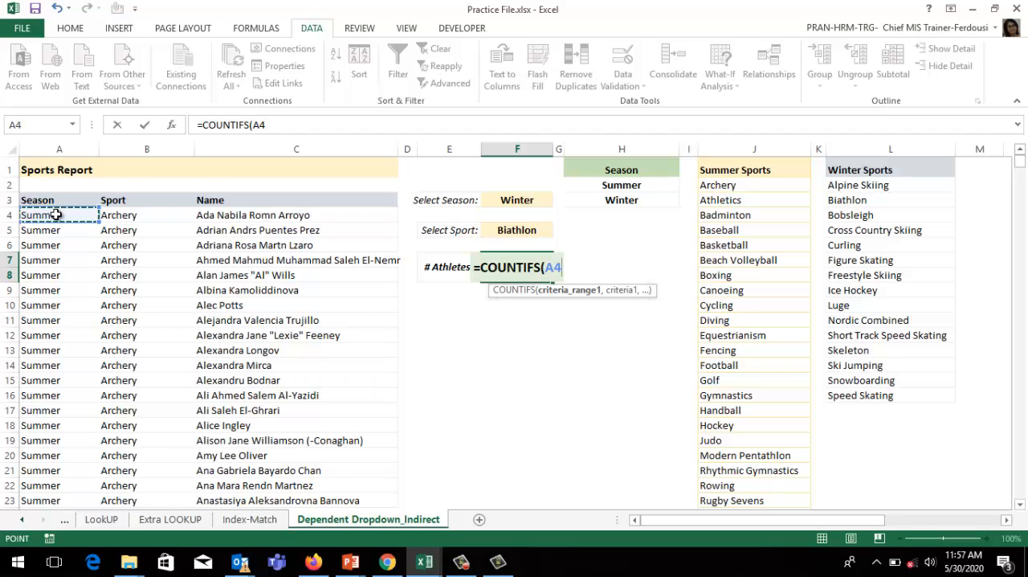
{"action": "key", "text": "ctrl+shift+Down"}
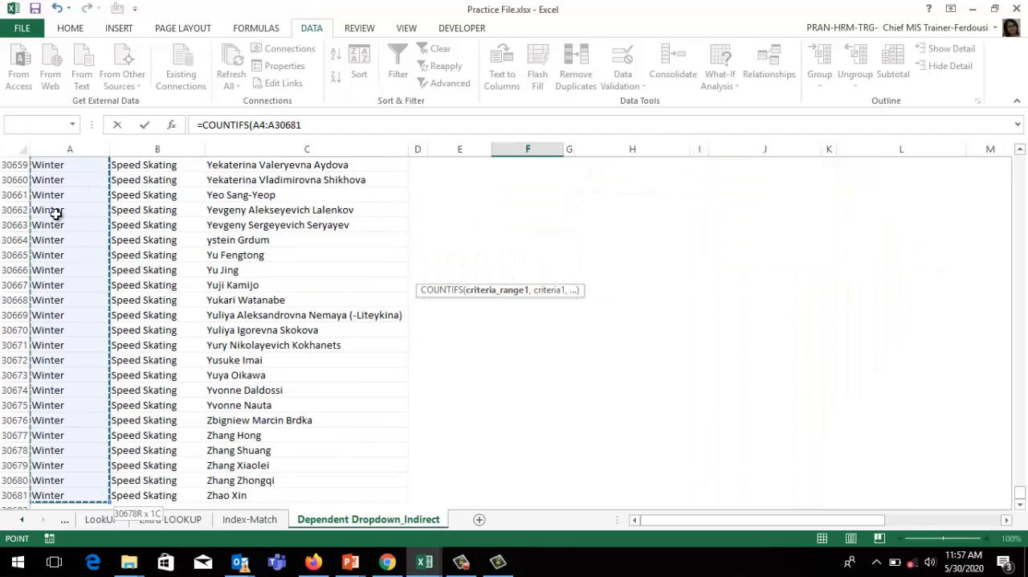
{"action": "type", "text": ","}
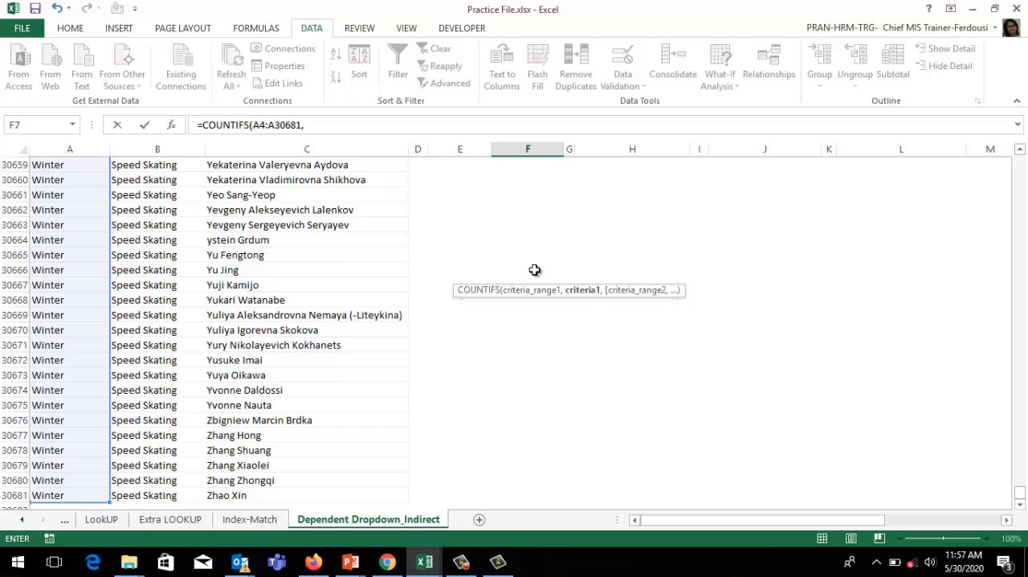
{"action": "key", "text": "Up"}
{"action": "key", "text": "Up"}
{"action": "key", "text": "Up"}
{"action": "key", "text": "Up"}
{"action": "key", "text": "Up"}
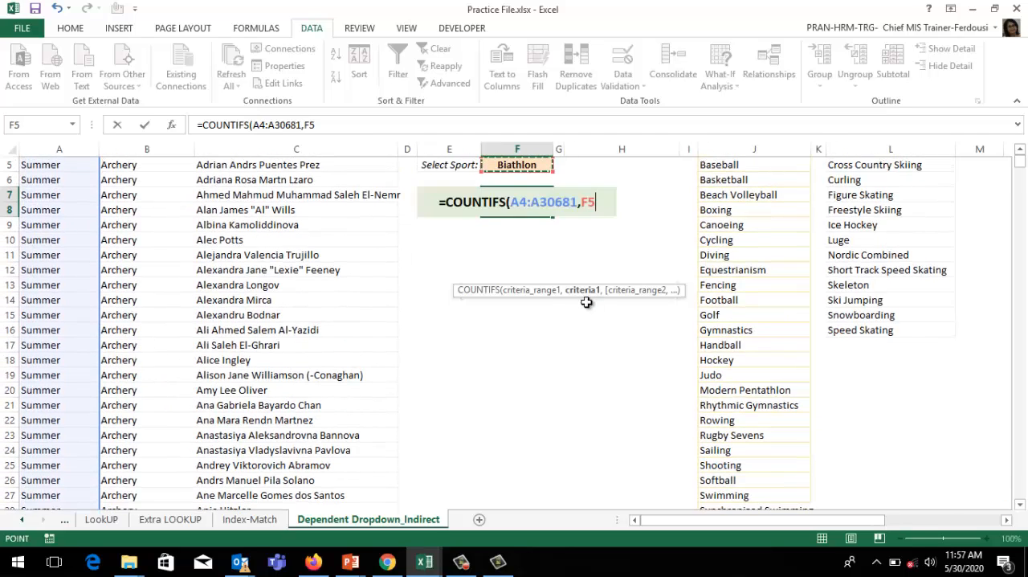
{"action": "key", "text": "Down"}
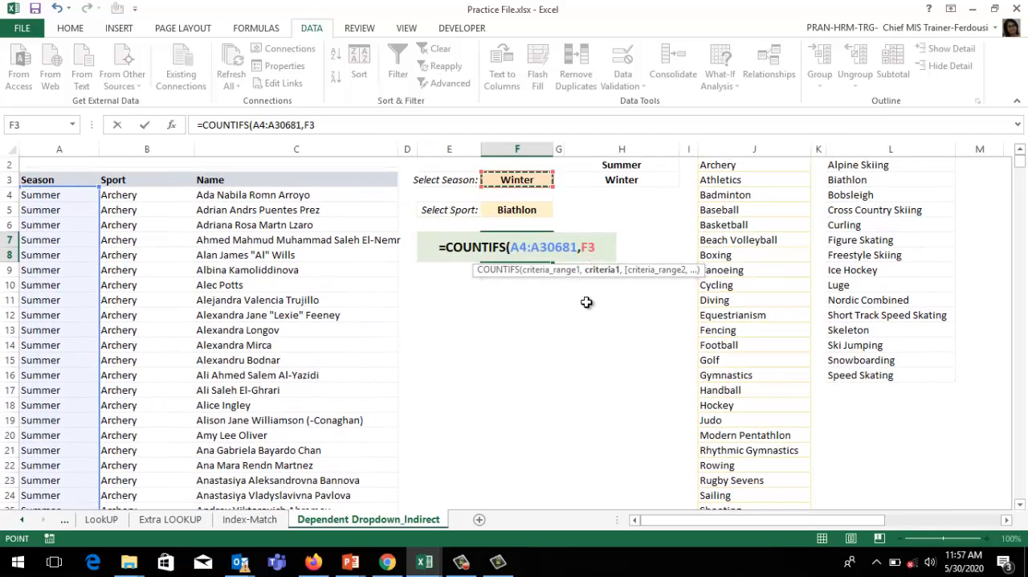
Step: Complete the COUNTIFS formula with the Sport column B4:B30681 as second criteria range and the selected sport F5 as its criterion
{"action": "type", "text": ","}
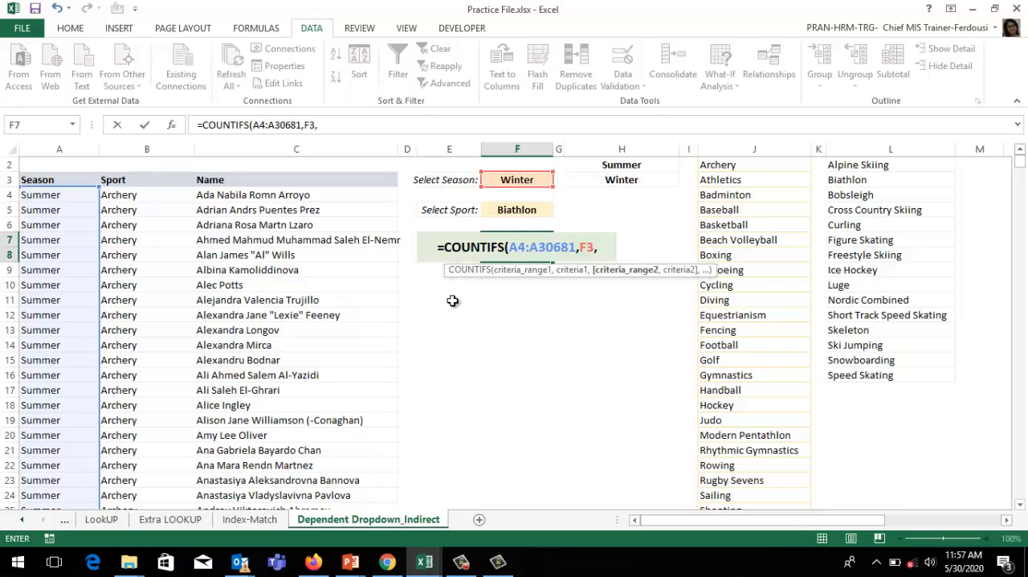
{"action": "left_click", "coordinate": [155, 196]}
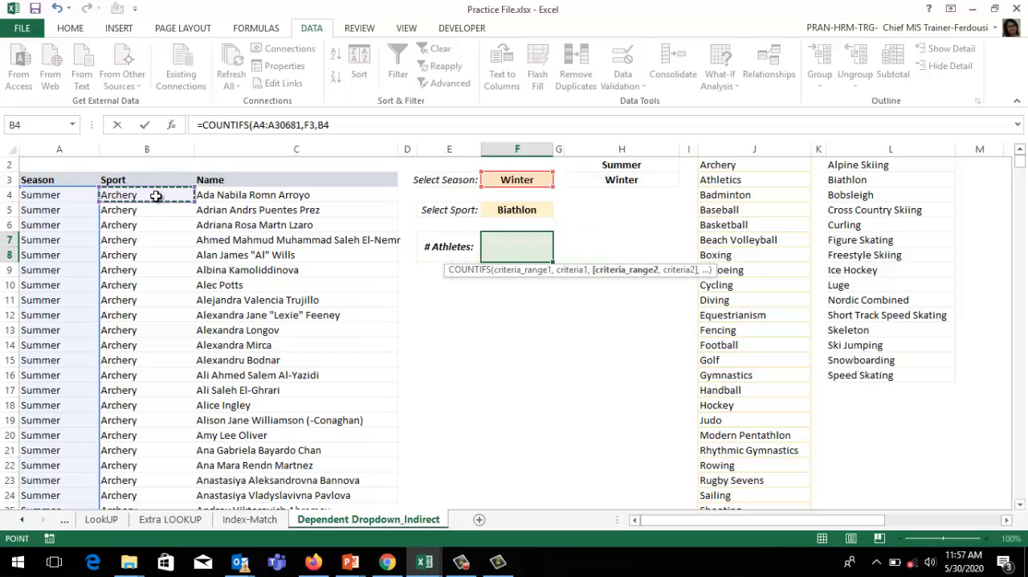
{"action": "key", "text": "ctrl+shift+Down"}
{"action": "type", "text": ","}
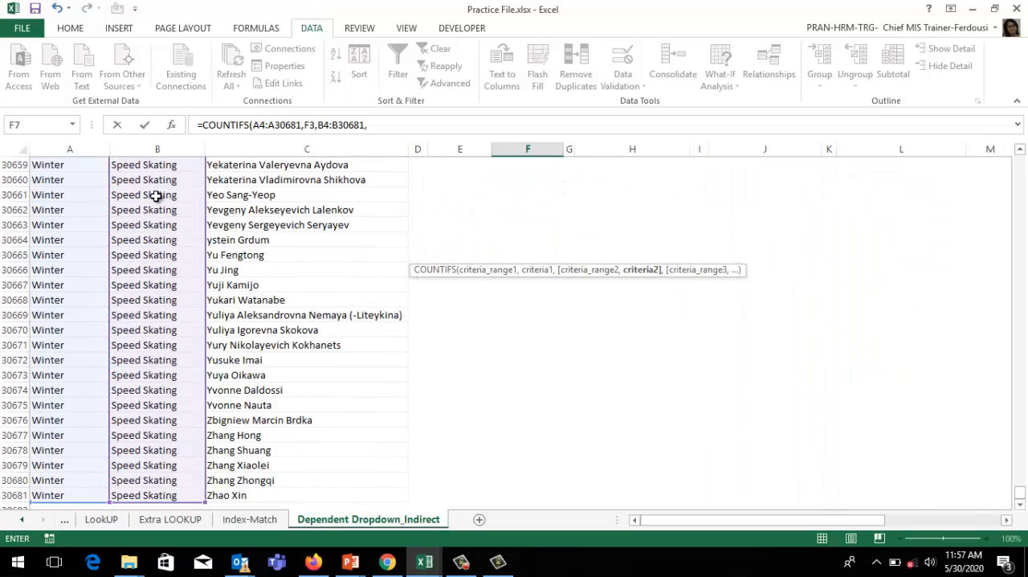
{"action": "key", "text": "Up"}
{"action": "key", "text": "Up"}
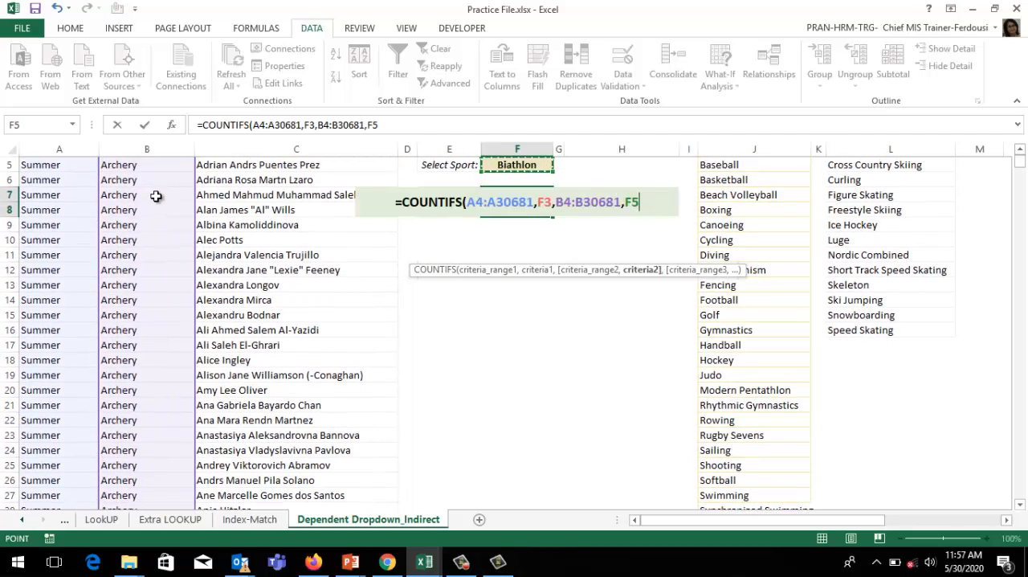
{"action": "key", "text": "Return"}
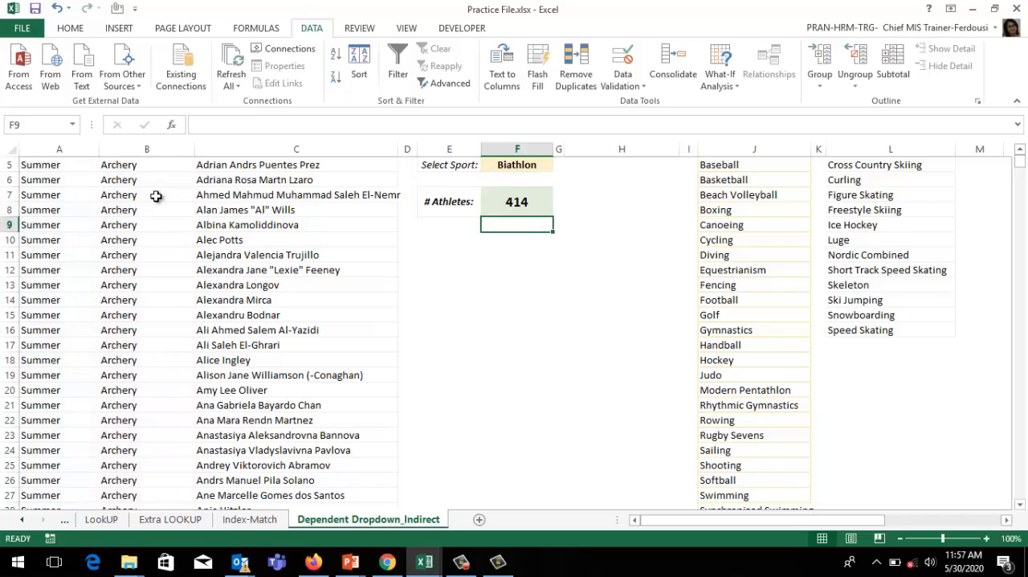
Step: Set the season in F3 to Summer and the sport in F5 to Baseball to test the athlete count
{"action": "key", "text": "Up"}
{"action": "key", "text": "Up"}
{"action": "key", "text": "Up"}
{"action": "key", "text": "Up"}
{"action": "key", "text": "Up"}
{"action": "key", "text": "Up"}
{"action": "key", "text": "Up"}
{"action": "key", "text": "Up"}
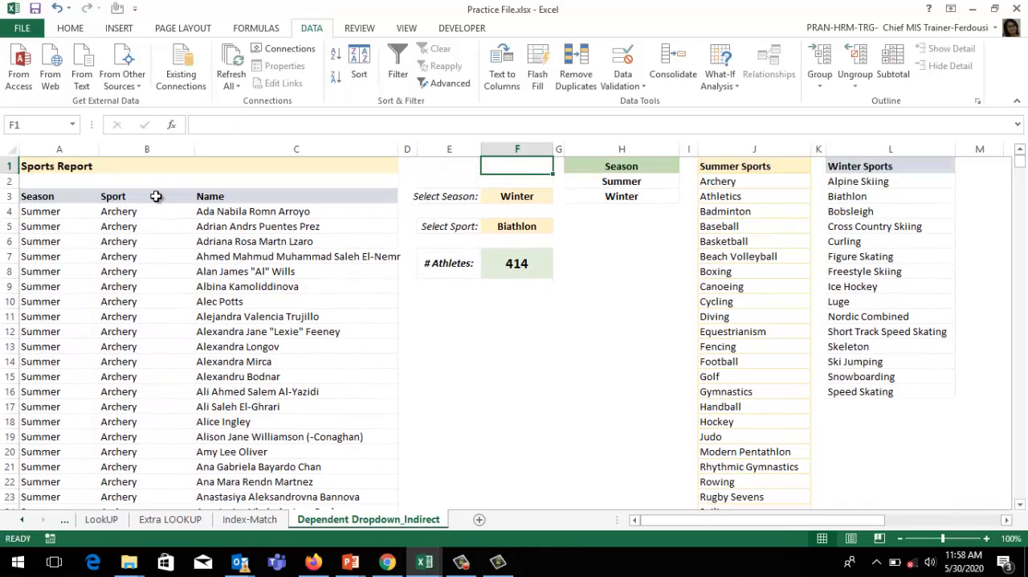
{"action": "left_click", "coordinate": [543, 201]}
{"action": "left_click", "coordinate": [559, 201]}
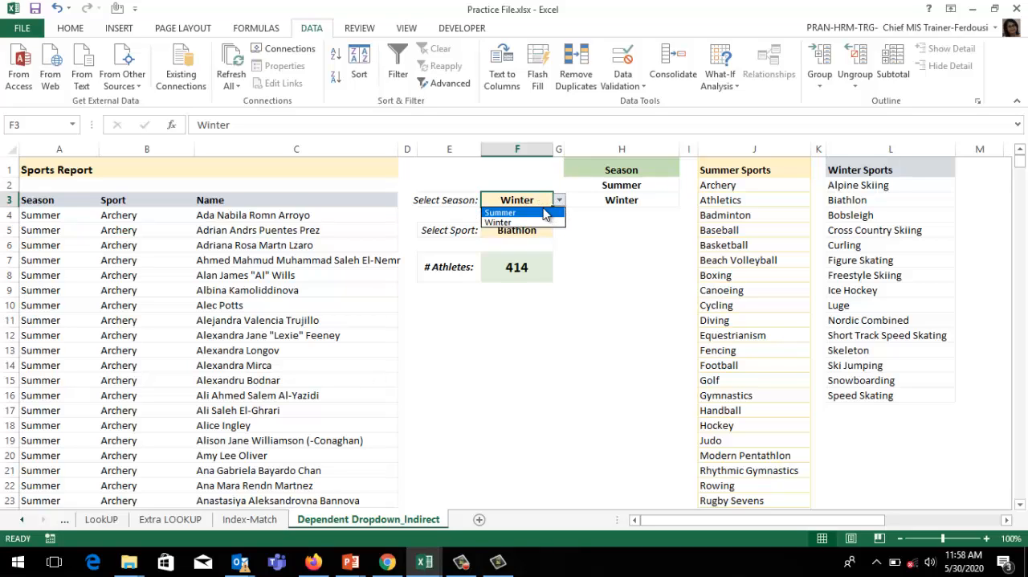
{"action": "left_click", "coordinate": [541, 213]}
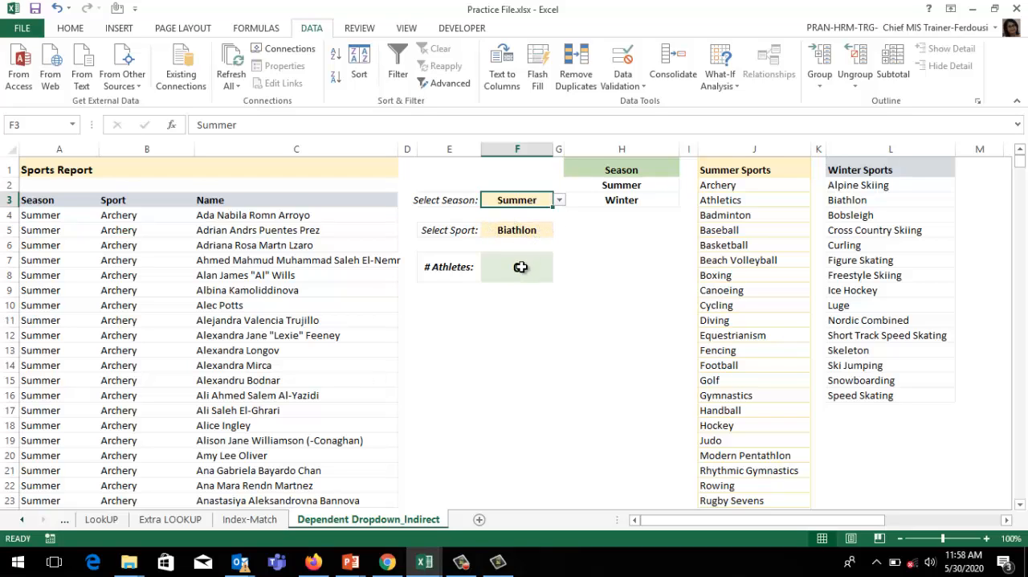
{"action": "left_click", "coordinate": [536, 230]}
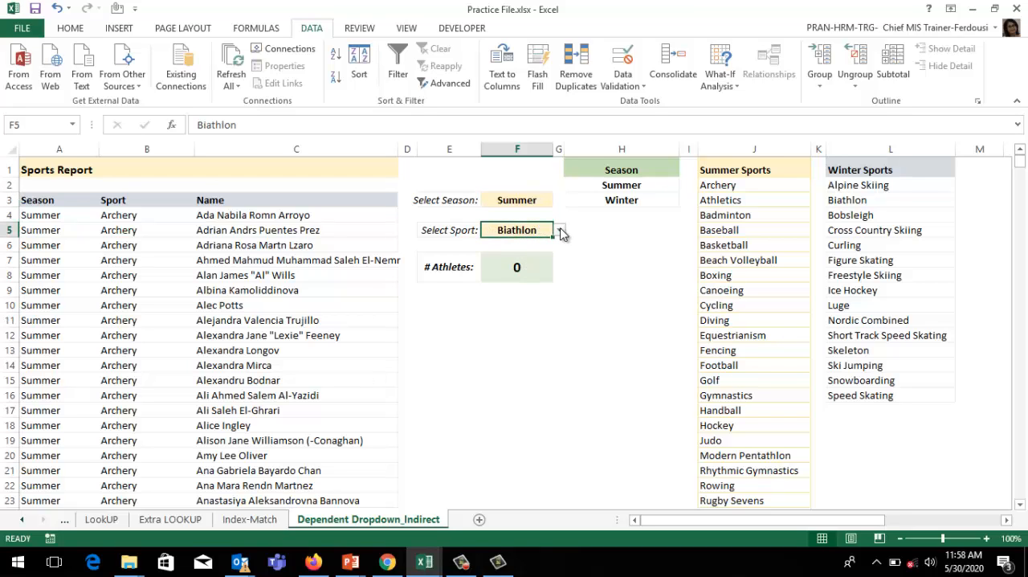
{"action": "left_click", "coordinate": [559, 231]}
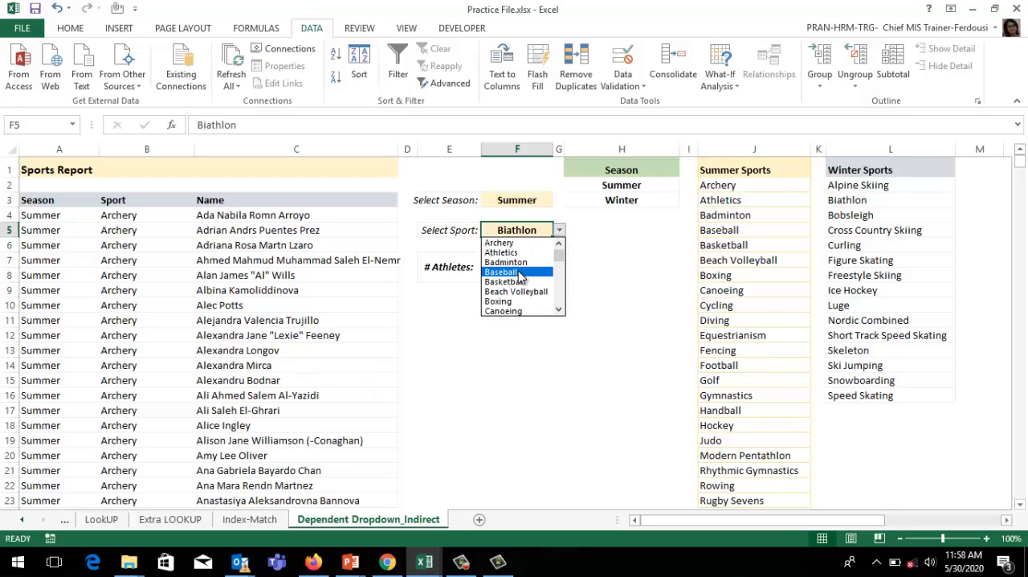
{"action": "left_click", "coordinate": [520, 273]}
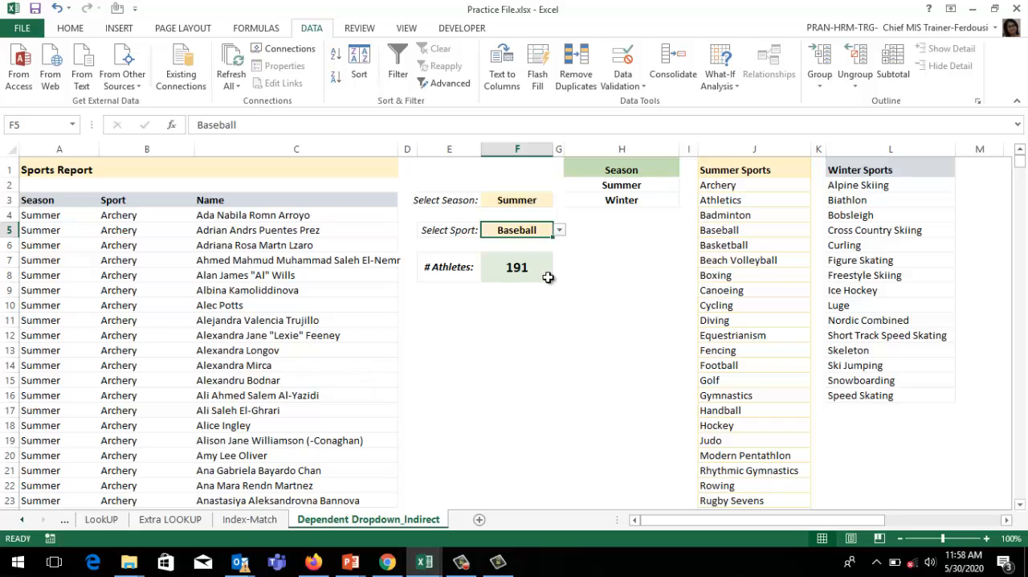